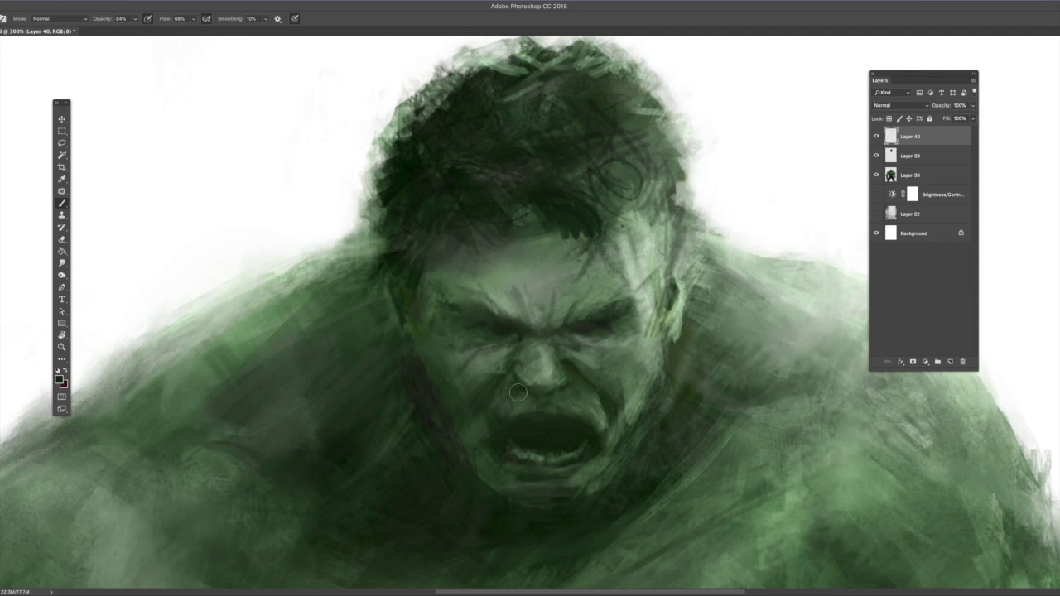
- Darken the eyebrows, the shadowed side of the face and the neck on Layer 40 with sampled greens
{"action": "left_click_drag", "start_coordinate": [589, 312], "coordinate": [608, 298]}
{"action": "left_click_drag", "start_coordinate": [467, 301], "coordinate": [499, 315]}
{"action": "left_click", "coordinate": [455, 398], "text": "alt"}
{"action": "left_click", "coordinate": [402, 421], "text": "alt"}
{"action": "left_click_drag", "start_coordinate": [424, 376], "coordinate": [410, 375]}
{"action": "left_click", "coordinate": [389, 444]}
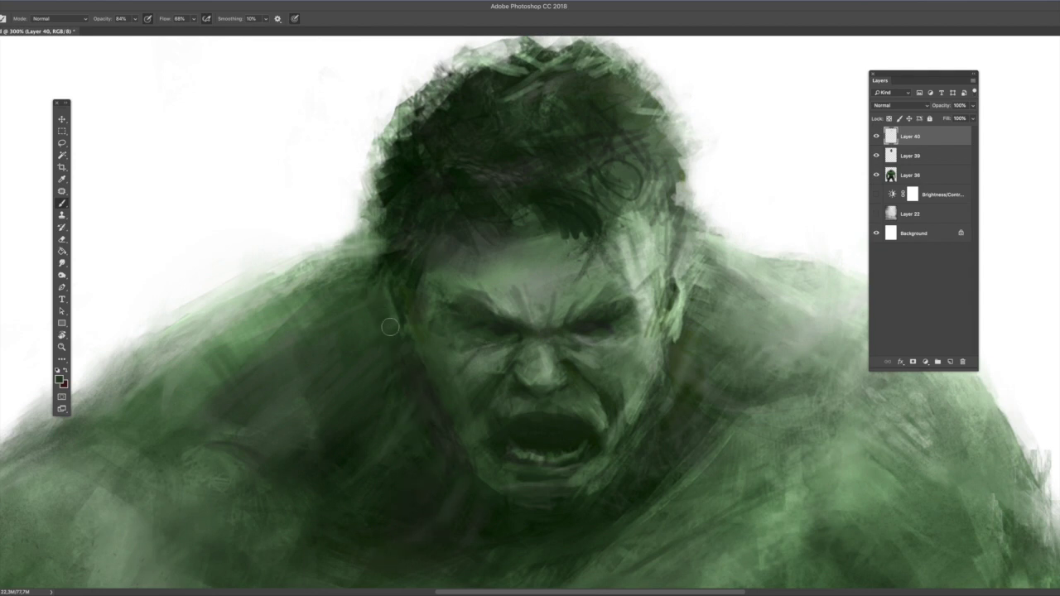
- Paint the forehead and brow creases with sampled light and dark greens
{"action": "left_click", "coordinate": [393, 253], "text": "alt"}
{"action": "left_click_drag", "start_coordinate": [514, 288], "coordinate": [494, 277]}
{"action": "left_click", "coordinate": [539, 266], "text": "alt"}
{"action": "left_click", "coordinate": [537, 260], "text": "alt"}
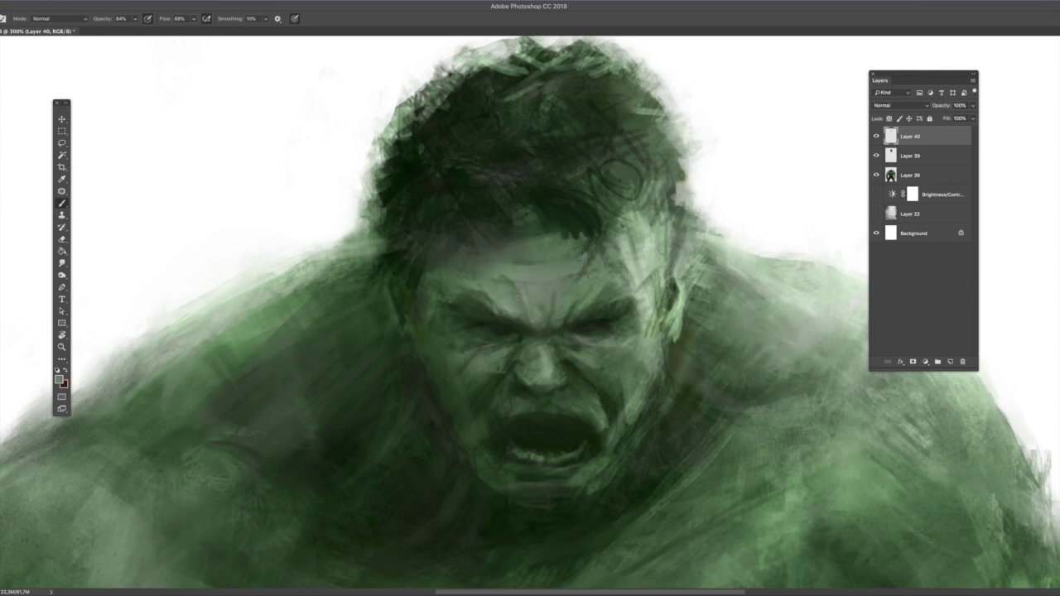
{"action": "left_click", "coordinate": [369, 426], "text": "alt"}
{"action": "mouse_move", "coordinate": [510, 309]}
{"action": "left_mouse_down"}
{"action": "mouse_move", "coordinate": [497, 292]}
{"action": "mouse_move", "coordinate": [502, 305]}
{"action": "mouse_move", "coordinate": [548, 301]}
{"action": "left_mouse_up"}
{"action": "left_click", "coordinate": [469, 265], "text": "alt"}
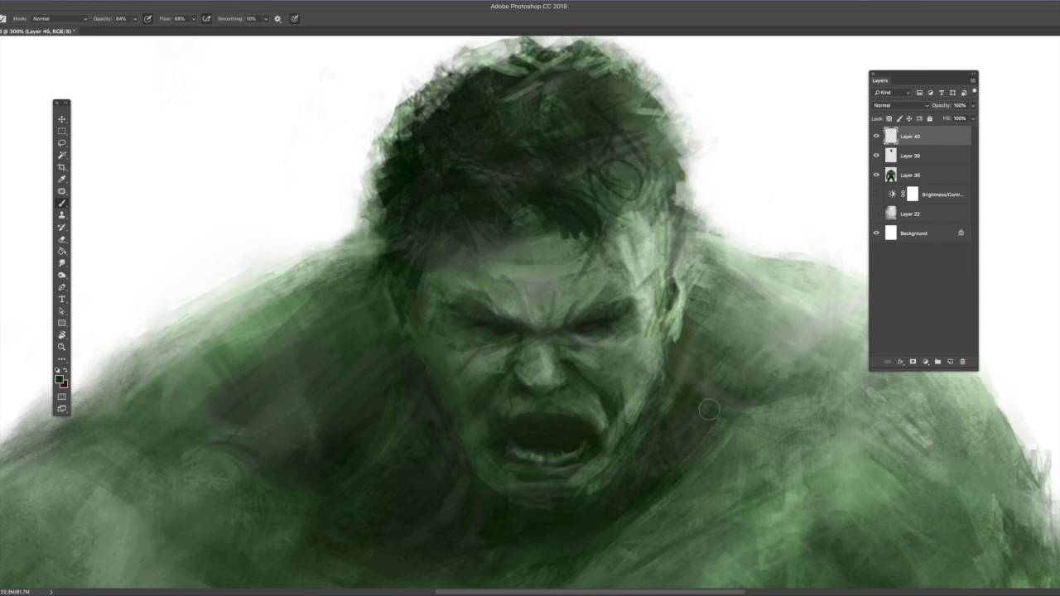
- Choose the tapered hard round brush preset and paint small details into both eyes with sampled colours
{"action": "right_click", "coordinate": [141, 181]}
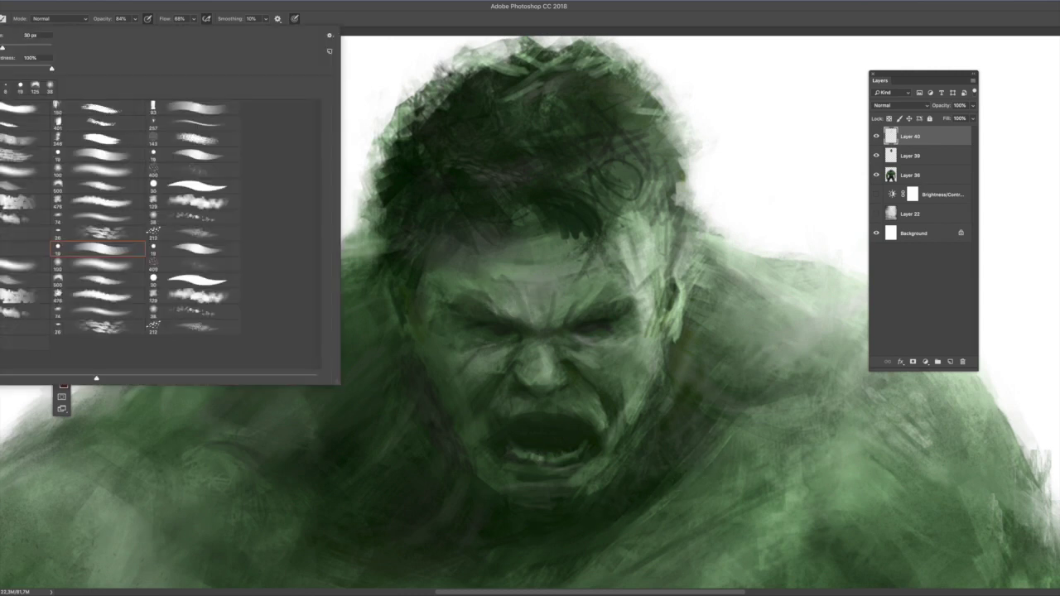
{"action": "double_click", "coordinate": [208, 249]}
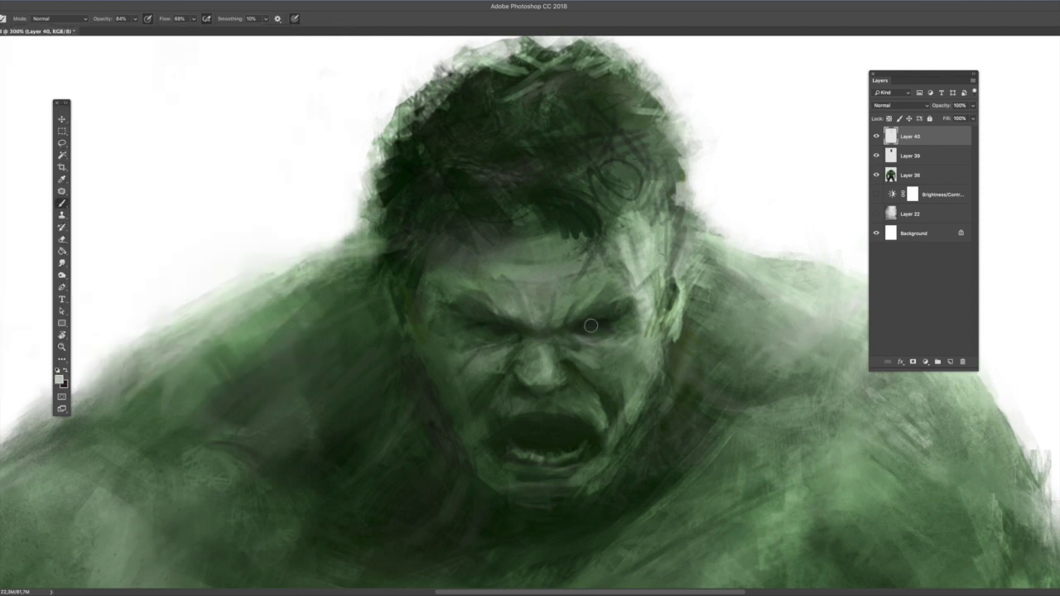
{"action": "left_click", "coordinate": [494, 331], "text": "alt"}
{"action": "left_click", "coordinate": [492, 328], "text": "alt"}
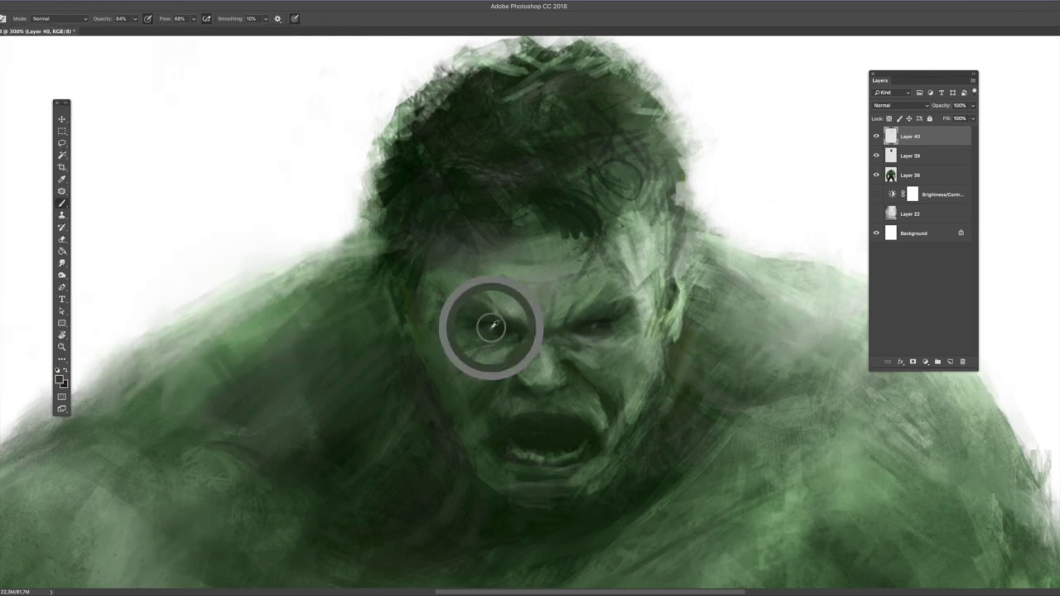
{"action": "left_click", "coordinate": [678, 333], "text": "alt"}
{"action": "left_click", "coordinate": [732, 190], "text": "alt"}
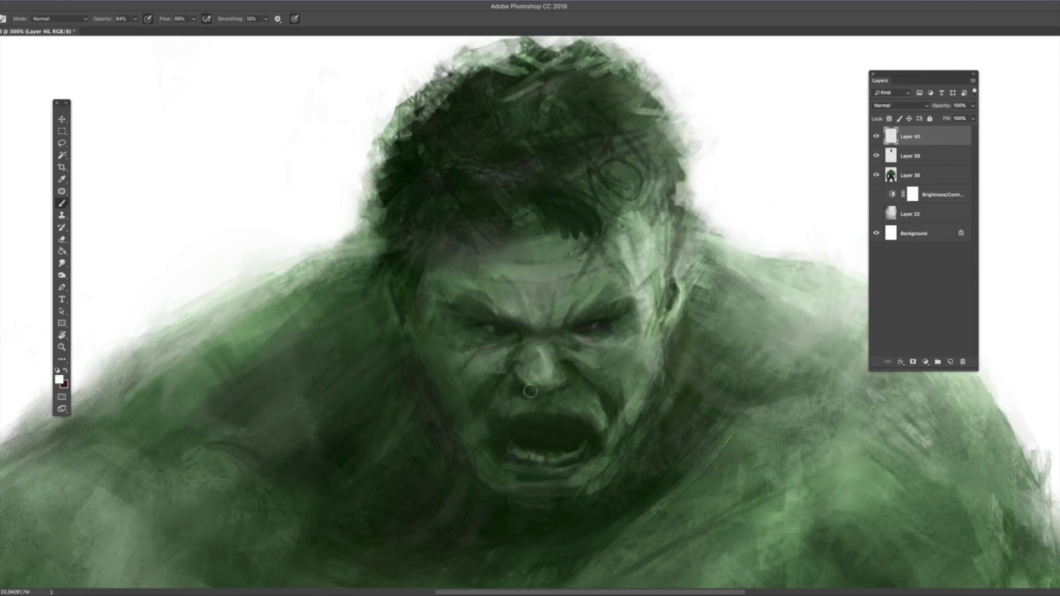
- Erase the sides and top of the hair on Layer 39 to tighten its outline
{"action": "left_click", "coordinate": [891, 156]}
{"action": "key", "text": "e"}
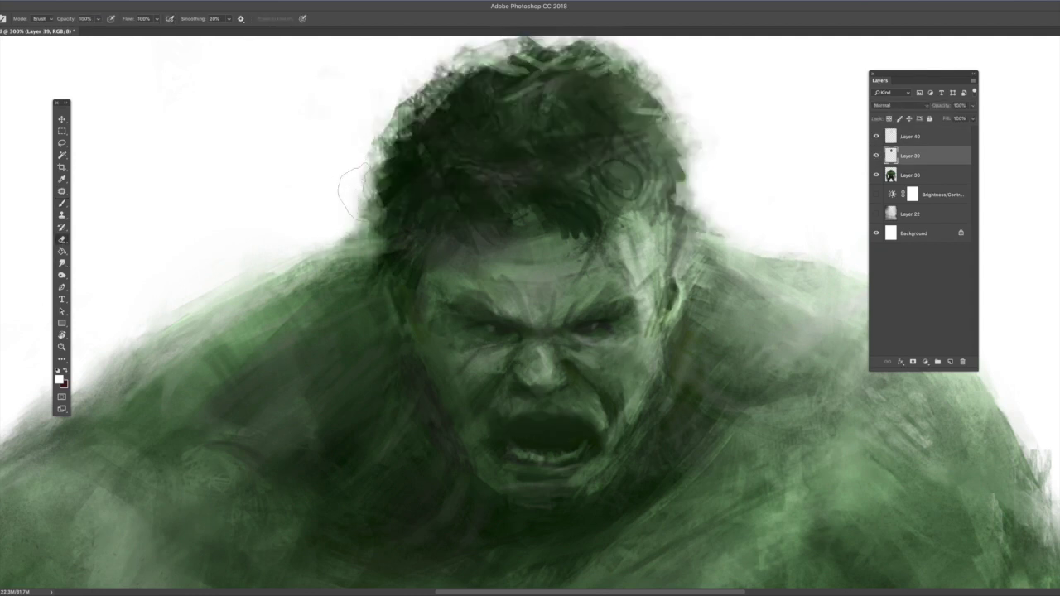
{"action": "mouse_move", "coordinate": [370, 157]}
{"action": "left_mouse_down"}
{"action": "mouse_move", "coordinate": [400, 89]}
{"action": "mouse_move", "coordinate": [363, 199]}
{"action": "mouse_move", "coordinate": [375, 146]}
{"action": "left_mouse_up"}
{"action": "mouse_move", "coordinate": [698, 173]}
{"action": "left_mouse_down"}
{"action": "mouse_move", "coordinate": [687, 216]}
{"action": "mouse_move", "coordinate": [719, 234]}
{"action": "mouse_move", "coordinate": [688, 101]}
{"action": "mouse_move", "coordinate": [634, 51]}
{"action": "left_mouse_up"}
{"action": "left_click_drag", "start_coordinate": [424, 53], "coordinate": [493, 50]}
{"action": "left_click_drag", "start_coordinate": [621, 127], "coordinate": [619, 157]}
{"action": "left_click_drag", "start_coordinate": [514, 76], "coordinate": [555, 67]}
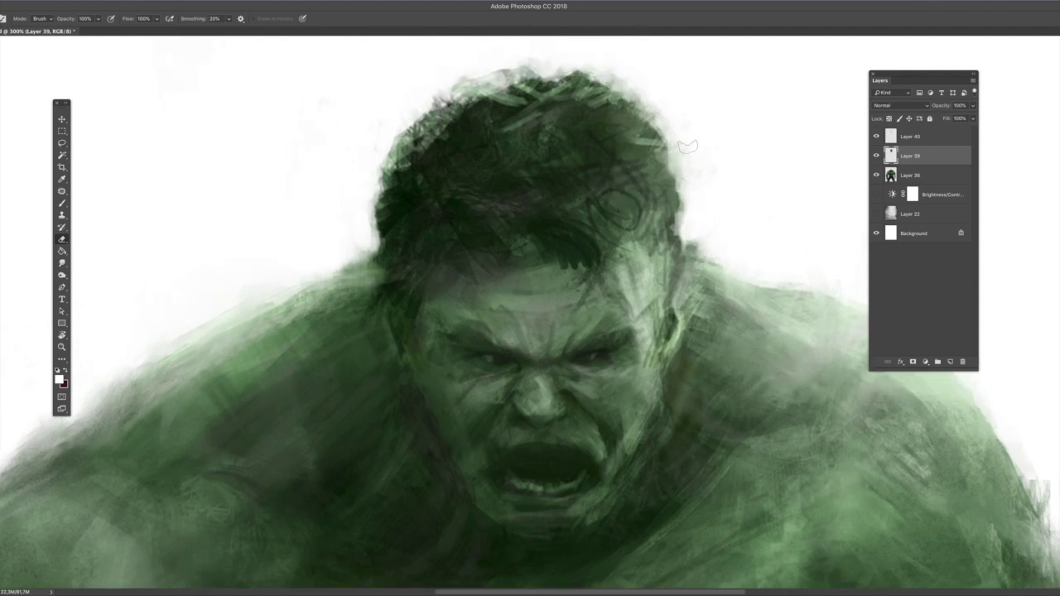
- Paint the nose bridge area between the eyes on Layer 39 with the Brush at 84% opacity
{"action": "scroll", "coordinate": [720, 327], "scroll_direction": "down", "scroll_amount": 3}
{"action": "left_click", "coordinate": [62, 203]}
{"action": "left_click", "coordinate": [412, 149], "text": "alt"}
{"action": "mouse_move", "coordinate": [530, 315]}
{"action": "left_mouse_down"}
{"action": "mouse_move", "coordinate": [522, 329]}
{"action": "mouse_move", "coordinate": [515, 316]}
{"action": "left_mouse_up"}
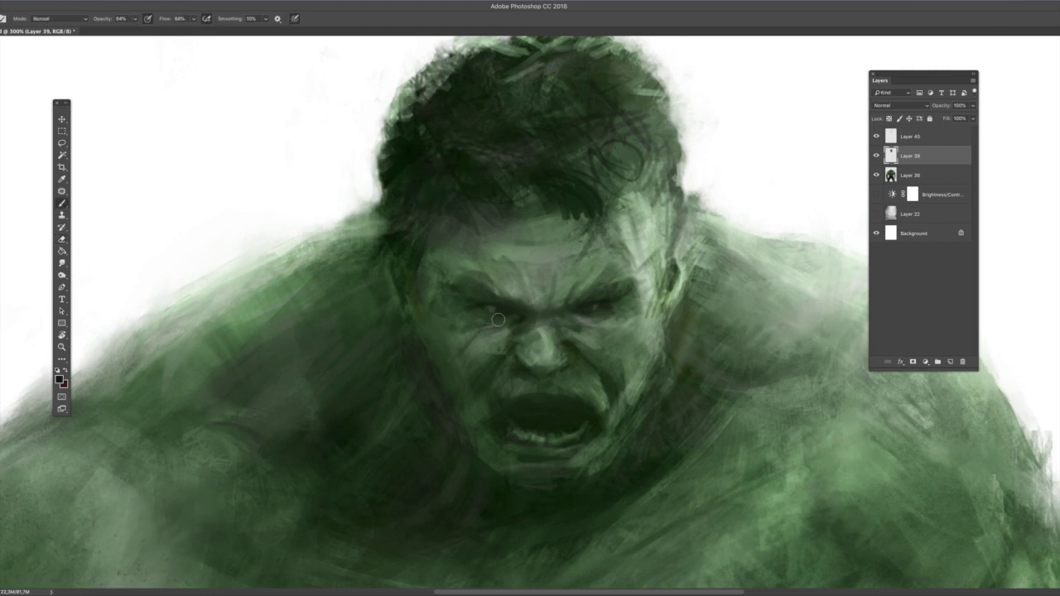
{"action": "left_click", "coordinate": [634, 252], "text": "alt"}
{"action": "key", "text": "8"}
{"action": "key", "text": "4"}
- Refine the eyes and cheeks on Layer 39 using a smaller brush and sampled greens
{"action": "left_click", "coordinate": [405, 217], "text": "alt"}
{"action": "key", "text": "bracketleft"}
{"action": "key", "text": "bracketleft"}
{"action": "left_click", "coordinate": [451, 329], "text": "alt"}
{"action": "left_click", "coordinate": [617, 283], "text": "alt"}
{"action": "left_click", "coordinate": [543, 299], "text": "alt"}
{"action": "left_click", "coordinate": [415, 305], "text": "alt"}
- Darken the nose bridge between the eyes and touch up the nostril on Layer 40
{"action": "key", "text": "alt+bracketright"}
{"action": "left_click", "coordinate": [590, 304], "text": "alt"}
{"action": "left_click_drag", "start_coordinate": [565, 313], "coordinate": [527, 316]}
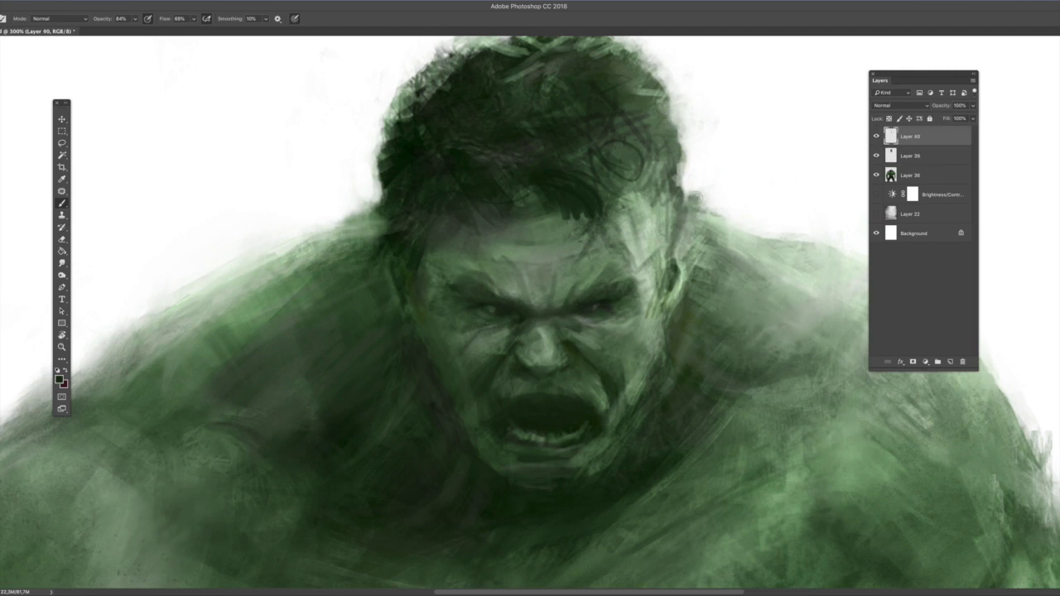
{"action": "key", "text": "bracketright"}
{"action": "key", "text": "bracketright"}
{"action": "left_click", "coordinate": [566, 369]}
- Add a new layer and paint a row of upper teeth in the open mouth with a small brush
{"action": "left_click", "coordinate": [453, 282], "text": "alt"}
{"action": "key", "text": "bracketleft"}
{"action": "key", "text": "bracketleft"}
{"action": "key", "text": "bracketleft"}
{"action": "left_click", "coordinate": [393, 286], "text": "alt"}
{"action": "key", "text": "ctrl+shift+alt+n"}
{"action": "key", "text": "bracketright"}
{"action": "mouse_move", "coordinate": [526, 402]}
{"action": "left_mouse_down"}
{"action": "mouse_move", "coordinate": [562, 409]}
{"action": "mouse_move", "coordinate": [533, 407]}
{"action": "mouse_move", "coordinate": [575, 403]}
{"action": "mouse_move", "coordinate": [513, 404]}
{"action": "left_mouse_up"}
{"action": "key", "text": "bracketleft"}
- Adjust the painted upper teeth to fit the mouth with Free Transform
{"action": "left_click", "coordinate": [63, 240]}
{"action": "key", "text": "super+t"}
{"action": "left_click_drag", "start_coordinate": [547, 415], "coordinate": [550, 410]}
{"action": "key", "text": "Return"}
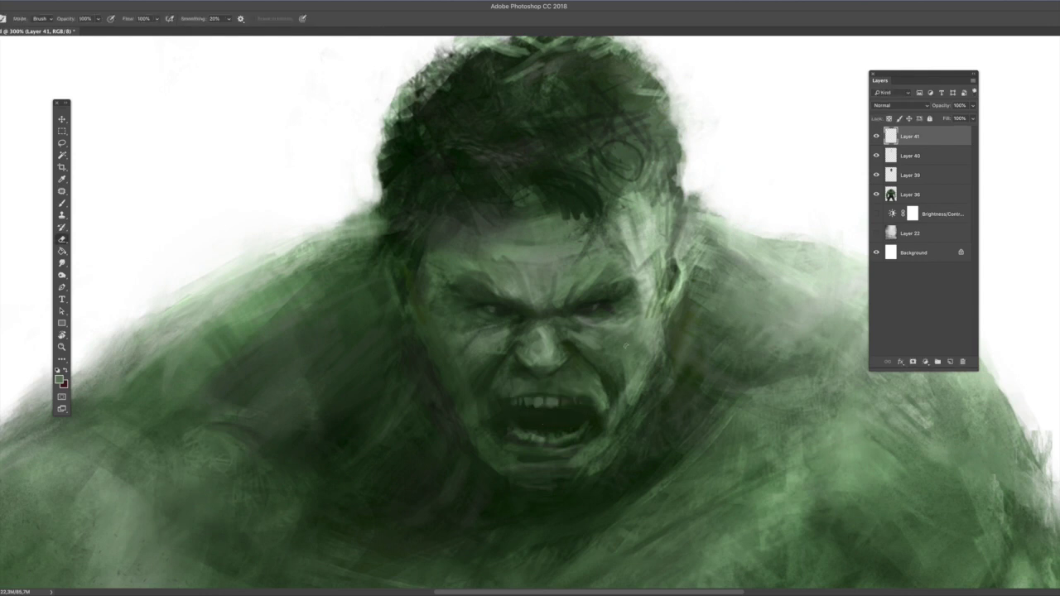
- Merge Layer 39 and Layer 40 into one layer
{"action": "key", "text": "b"}
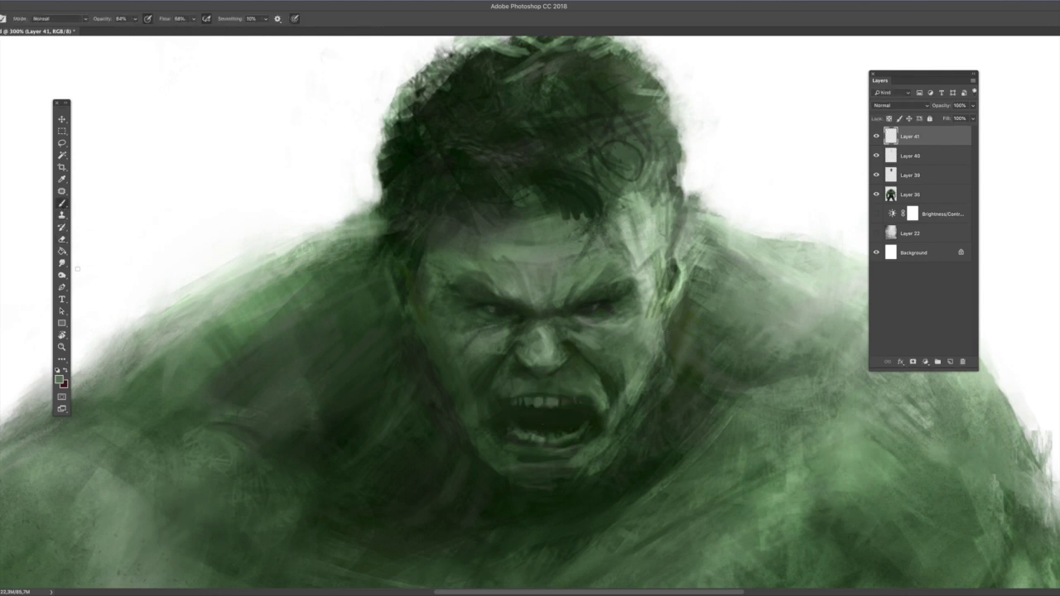
{"action": "left_click", "coordinate": [892, 155]}
{"action": "left_click", "coordinate": [893, 174], "text": "shift"}
{"action": "key", "text": "super+e"}
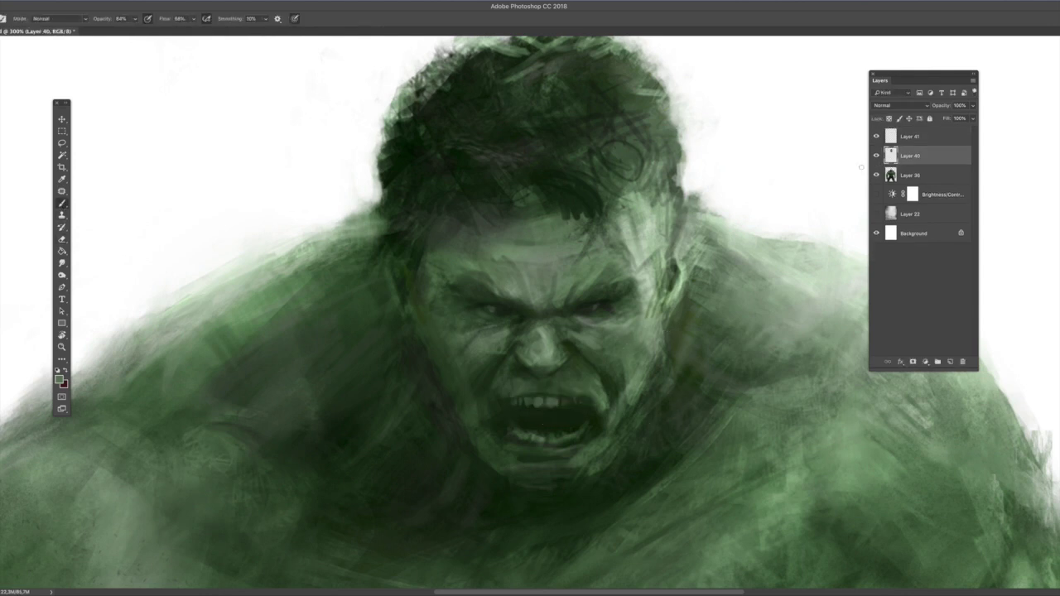
- Paint skin details around the eyes, cheeks and mouth on the merged Layer 40 with sampled greens
{"action": "left_click", "coordinate": [629, 477], "text": "alt"}
{"action": "left_click", "coordinate": [584, 249], "text": "alt"}
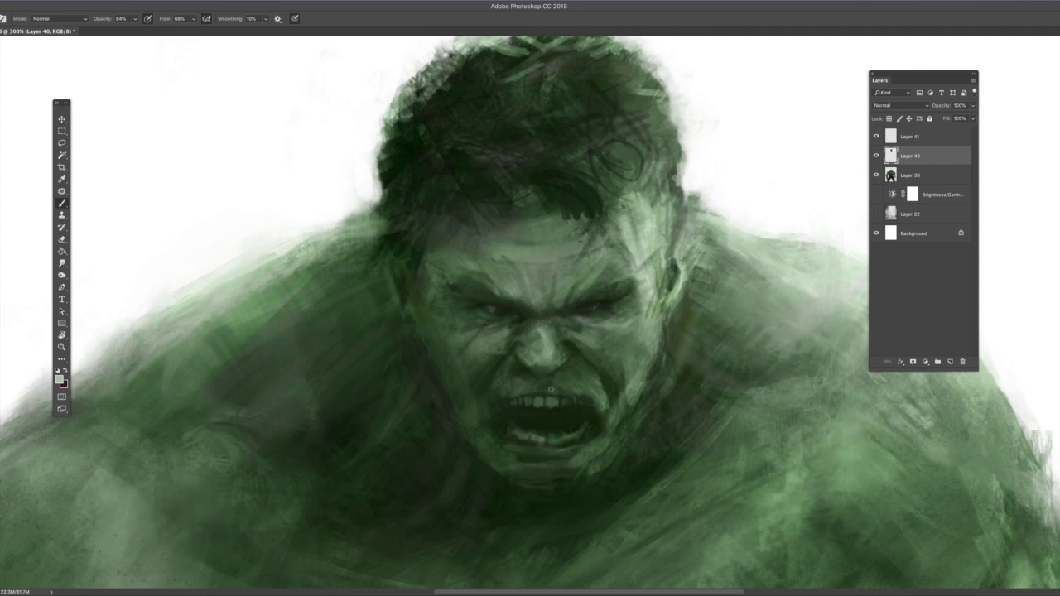
{"action": "left_click", "coordinate": [506, 305], "text": "alt"}
{"action": "left_click", "coordinate": [503, 302], "text": "alt"}
{"action": "left_click", "coordinate": [504, 301], "text": "alt"}
{"action": "left_click", "coordinate": [490, 425], "text": "alt"}
- Merge the teeth layer, Layer 41, with Layer 40
{"action": "left_click", "coordinate": [906, 138]}
{"action": "left_click", "coordinate": [904, 156], "text": "shift"}
{"action": "key", "text": "super+e"}
{"action": "left_click", "coordinate": [63, 144]}
{"action": "left_click_drag", "start_coordinate": [463, 207], "coordinate": [455, 250]}
{"action": "left_click", "coordinate": [62, 347]}
{"action": "left_click", "coordinate": [604, 346], "text": "alt"}
{"action": "left_click", "coordinate": [64, 145]}
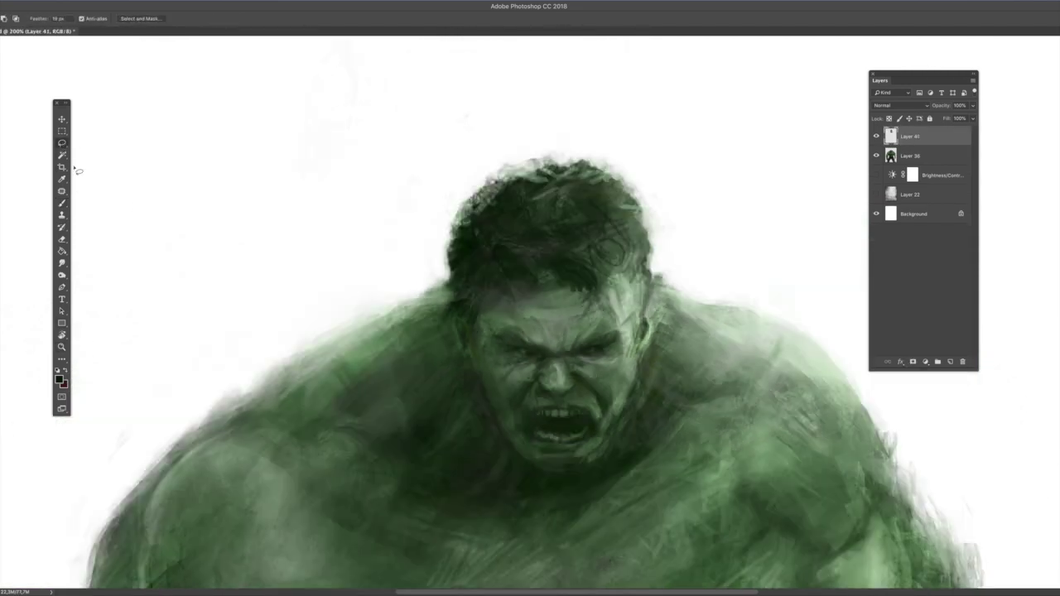
{"action": "key", "text": "e"}
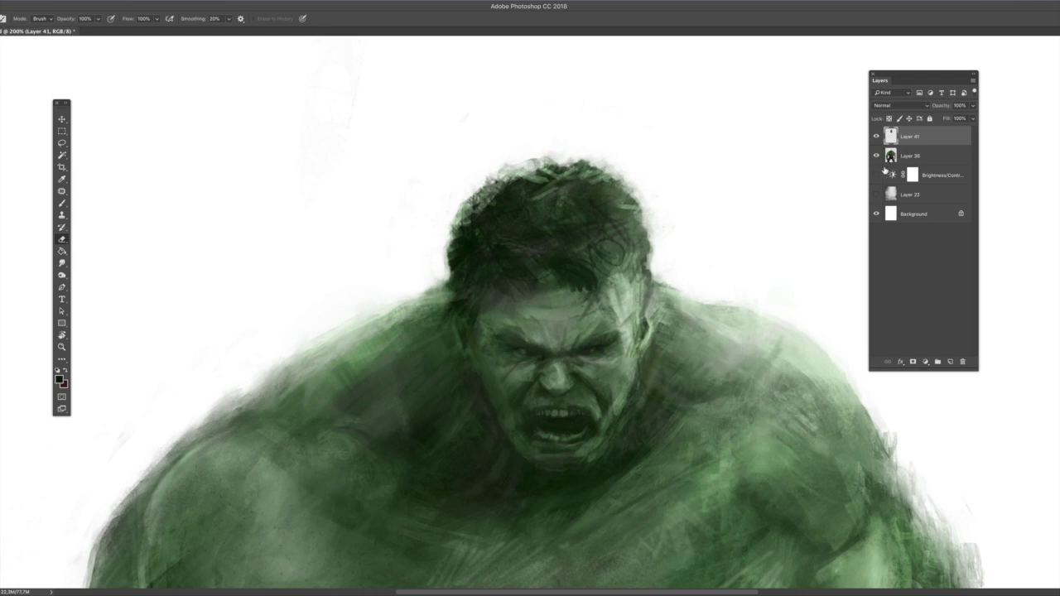
- Lasso the head down to the middle of the nose, nudge it down four steps, and deselect
{"action": "left_click", "coordinate": [62, 145]}
{"action": "mouse_move", "coordinate": [651, 367]}
{"action": "left_mouse_down"}
{"action": "mouse_move", "coordinate": [493, 374]}
{"action": "mouse_move", "coordinate": [487, 142]}
{"action": "mouse_move", "coordinate": [686, 365]}
{"action": "left_mouse_up"}
{"action": "key", "text": "v"}
{"action": "key", "text": "Down"}
{"action": "key", "text": "Down"}
{"action": "key", "text": "Down"}
{"action": "key", "text": "Down"}
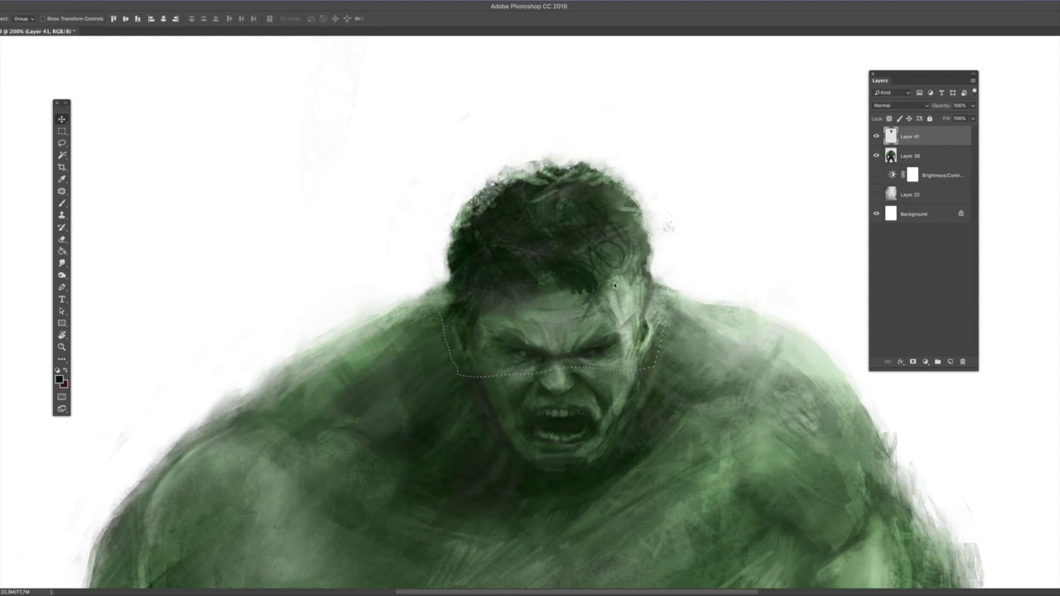
{"action": "key", "text": "m"}
{"action": "key", "text": "ctrl+d"}
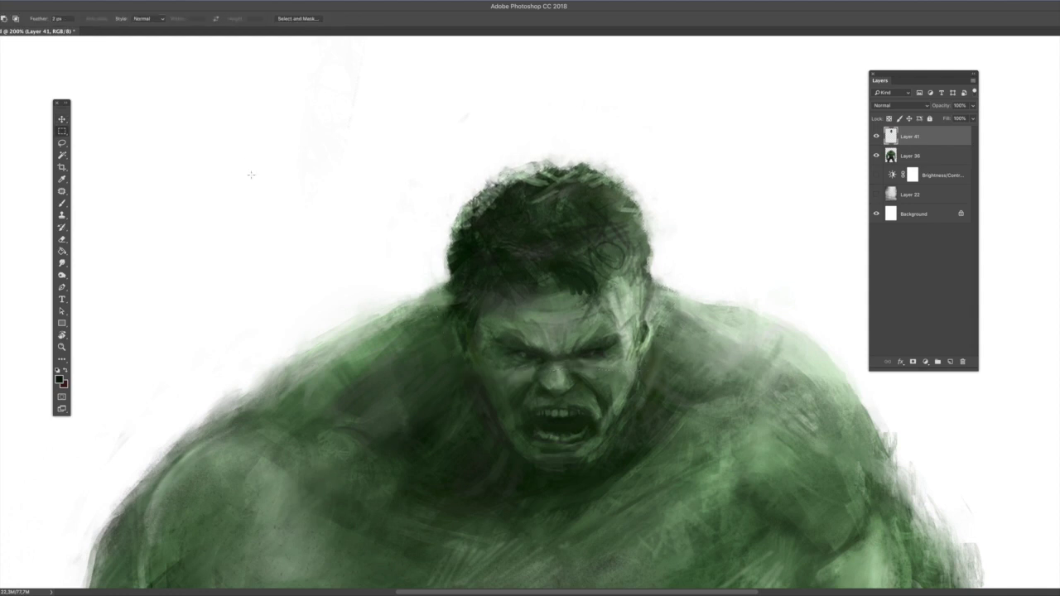
- Choose the soft 74 px brush preset with 0% hardness and add a new layer above Layer 41
{"action": "scroll", "coordinate": [387, 203], "scroll_direction": "down", "scroll_amount": 3}
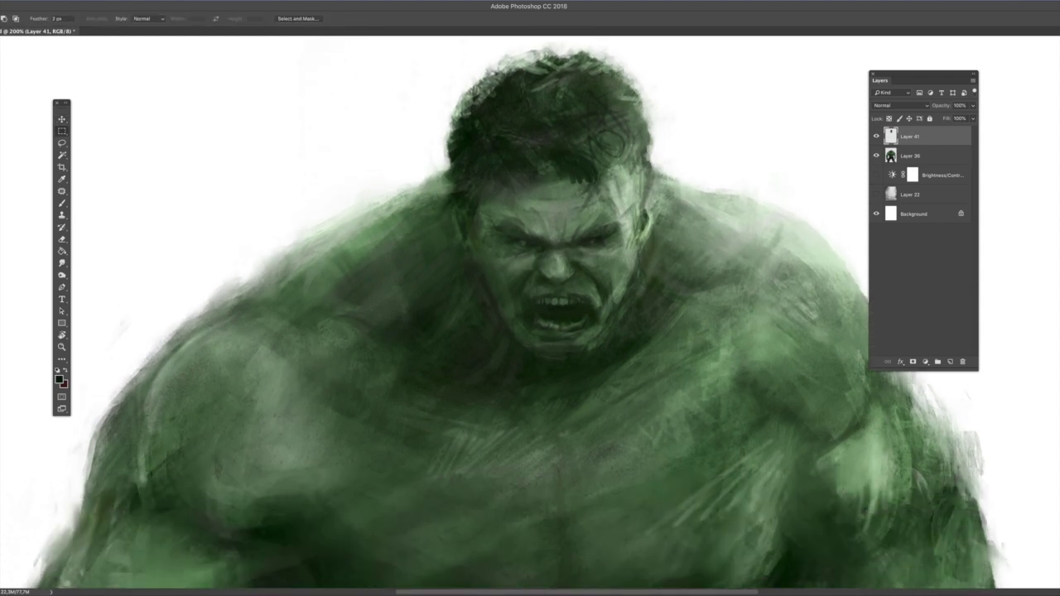
{"action": "key", "text": "z"}
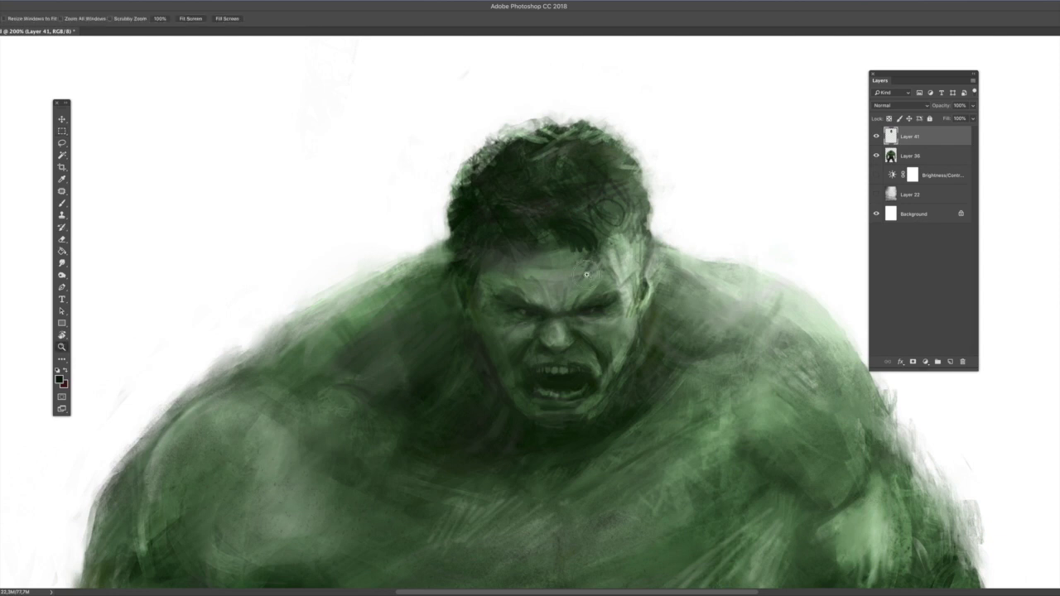
{"action": "left_click", "coordinate": [588, 266]}
{"action": "left_click", "coordinate": [61, 205]}
{"action": "left_click", "coordinate": [1, 18]}
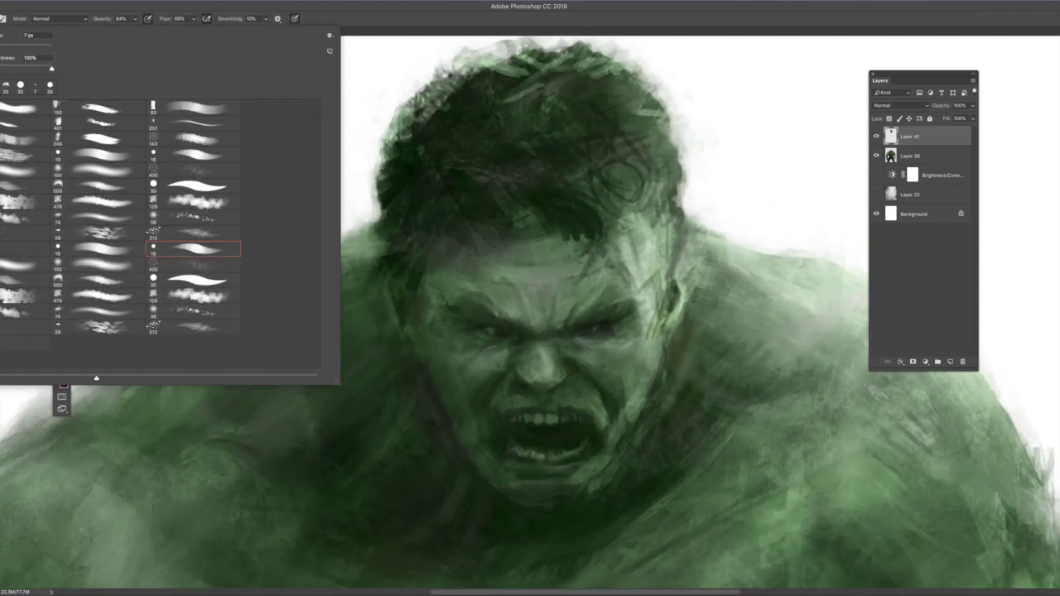
{"action": "double_click", "coordinate": [85, 311]}
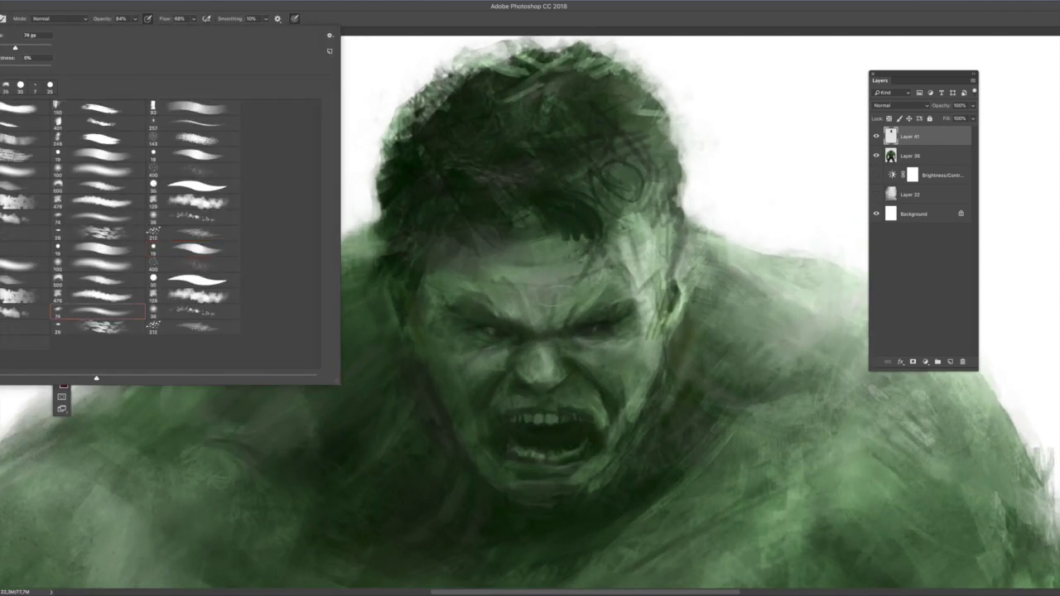
{"action": "left_click", "coordinate": [950, 362]}
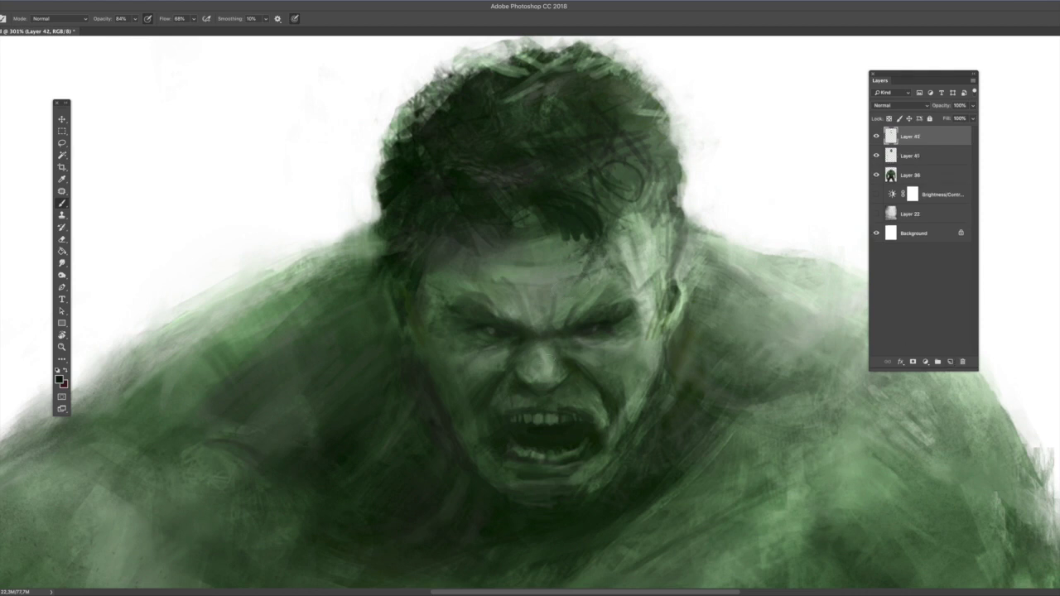
- Shade the nose and paint hair strokes over the bright temple on the new layer, undoing the last stroke
{"action": "left_click_drag", "start_coordinate": [520, 362], "coordinate": [525, 372]}
{"action": "left_click", "coordinate": [524, 368], "text": "alt"}
{"action": "left_click", "coordinate": [570, 365], "text": "alt"}
{"action": "mouse_move", "coordinate": [654, 263]}
{"action": "left_mouse_down"}
{"action": "mouse_move", "coordinate": [649, 238]}
{"action": "mouse_move", "coordinate": [640, 192]}
{"action": "mouse_move", "coordinate": [531, 176]}
{"action": "mouse_move", "coordinate": [624, 182]}
{"action": "mouse_move", "coordinate": [659, 202]}
{"action": "mouse_move", "coordinate": [666, 238]}
{"action": "mouse_move", "coordinate": [654, 309]}
{"action": "mouse_move", "coordinate": [674, 277]}
{"action": "mouse_move", "coordinate": [674, 230]}
{"action": "mouse_move", "coordinate": [649, 182]}
{"action": "left_mouse_up"}
{"action": "key", "text": "super+z"}
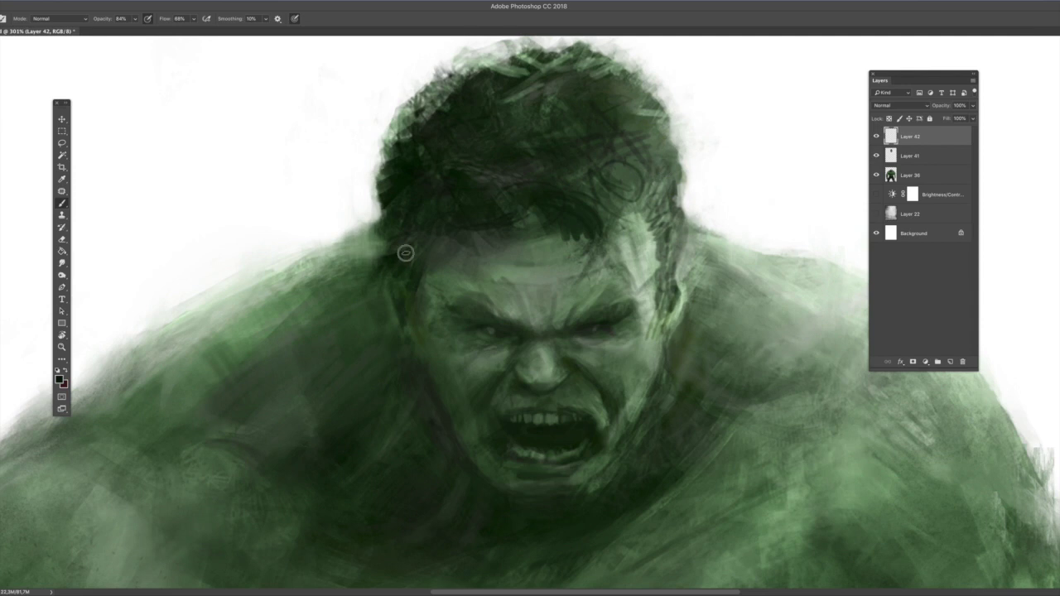
{"action": "scroll", "coordinate": [564, 80], "scroll_direction": "down", "scroll_amount": 5}
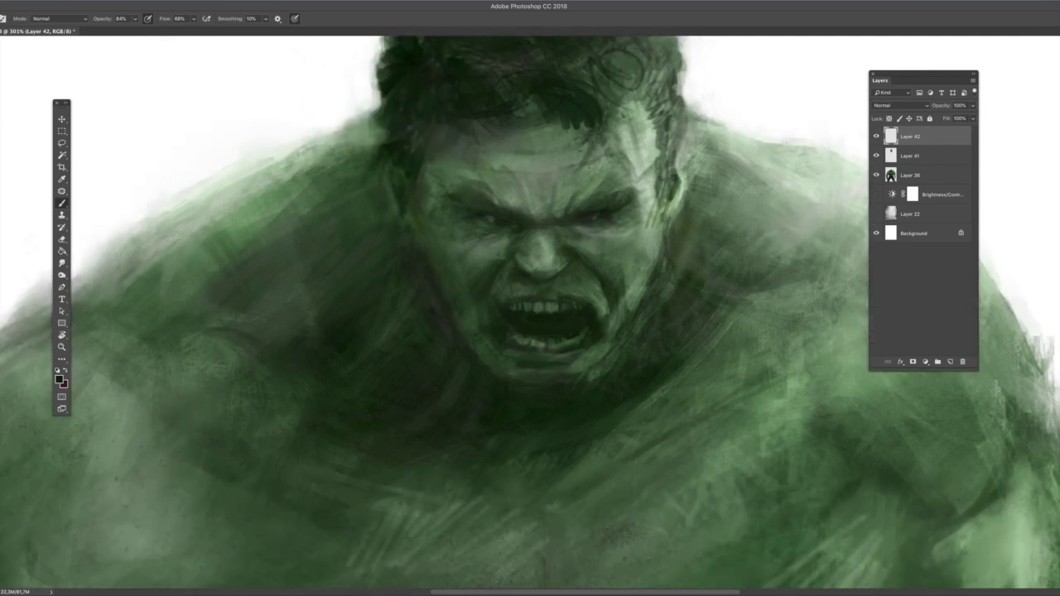
{"action": "scroll", "coordinate": [590, 168], "scroll_direction": "up", "scroll_amount": 4}
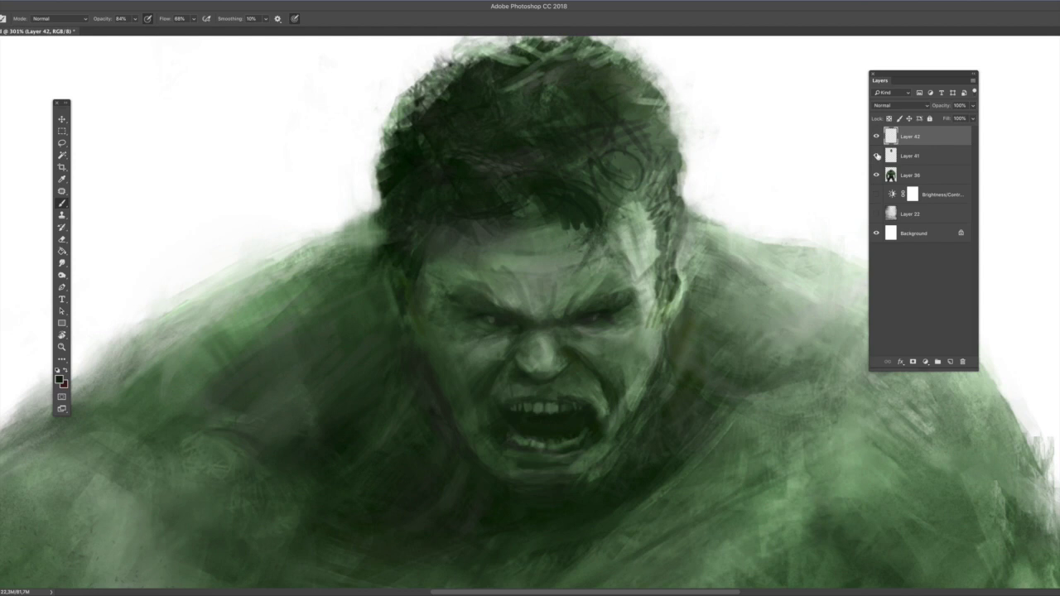
- Smudge the light hair edge above the darker temple and the fringe over the forehead on Layer 41
{"action": "left_click", "coordinate": [911, 155]}
{"action": "left_click", "coordinate": [62, 263]}
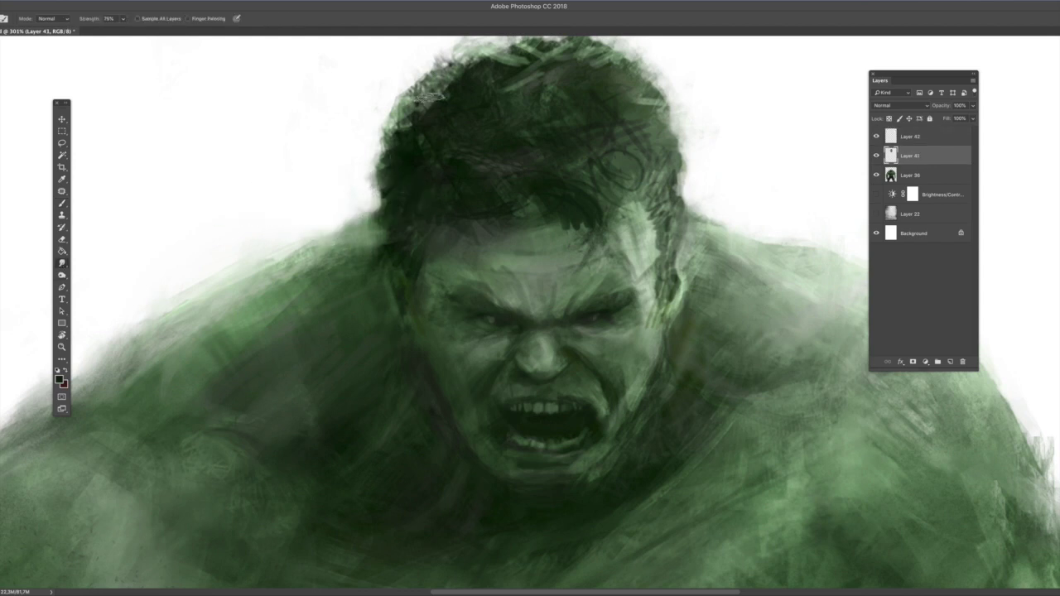
{"action": "left_click_drag", "start_coordinate": [430, 63], "coordinate": [425, 97]}
{"action": "left_click_drag", "start_coordinate": [570, 229], "coordinate": [595, 222]}
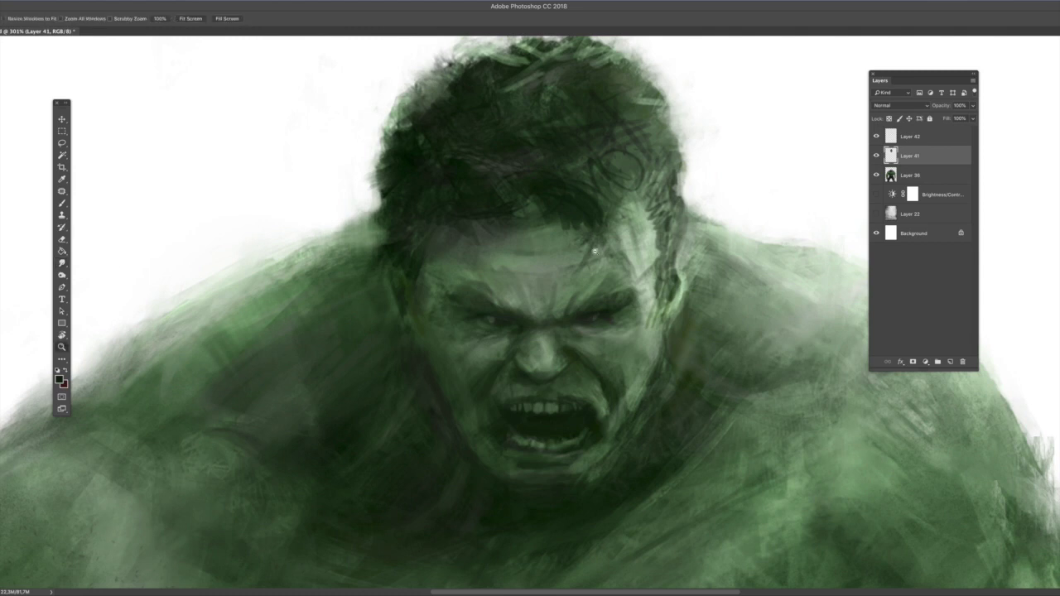
- Paint finer shading around the eyes, nose and mouth on Layer 41 with a smaller brush and sampled greens
{"action": "left_click_drag", "start_coordinate": [272, 301], "coordinate": [273, 340]}
{"action": "left_click", "coordinate": [61, 203]}
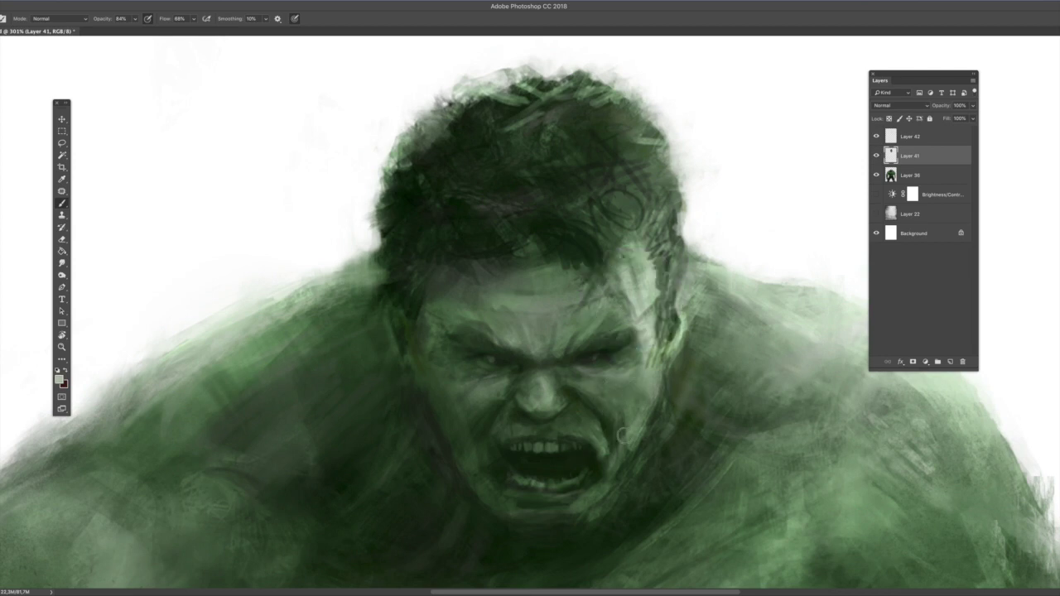
{"action": "key", "text": "bracketleft"}
{"action": "key", "text": "bracketleft"}
{"action": "left_click", "coordinate": [523, 351], "text": "alt"}
{"action": "left_click", "coordinate": [572, 357], "text": "alt"}
{"action": "key", "text": "z"}
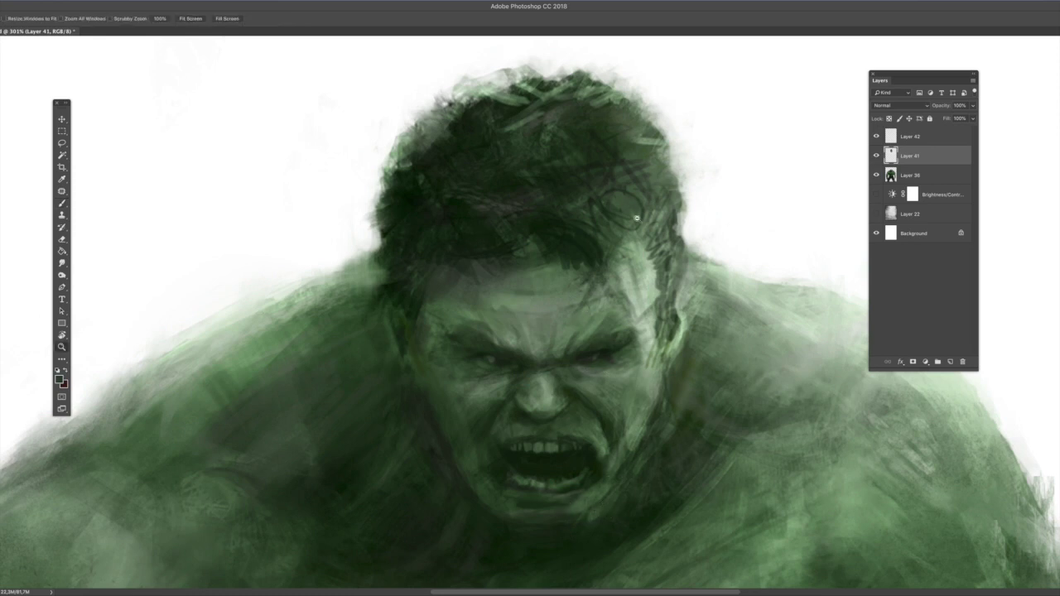
{"action": "key", "text": "b"}
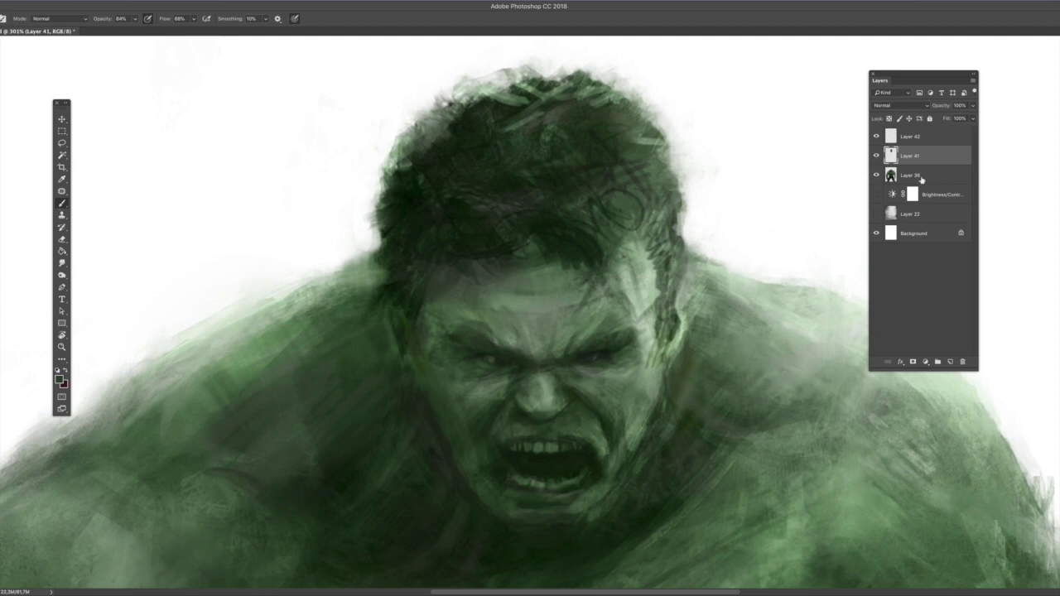
- Add a new layer above Layer 42 and set its blend mode to Multiply
{"action": "left_click", "coordinate": [916, 137]}
{"action": "left_click", "coordinate": [951, 362]}
{"action": "left_click", "coordinate": [927, 106]}
{"action": "left_click", "coordinate": [903, 132]}
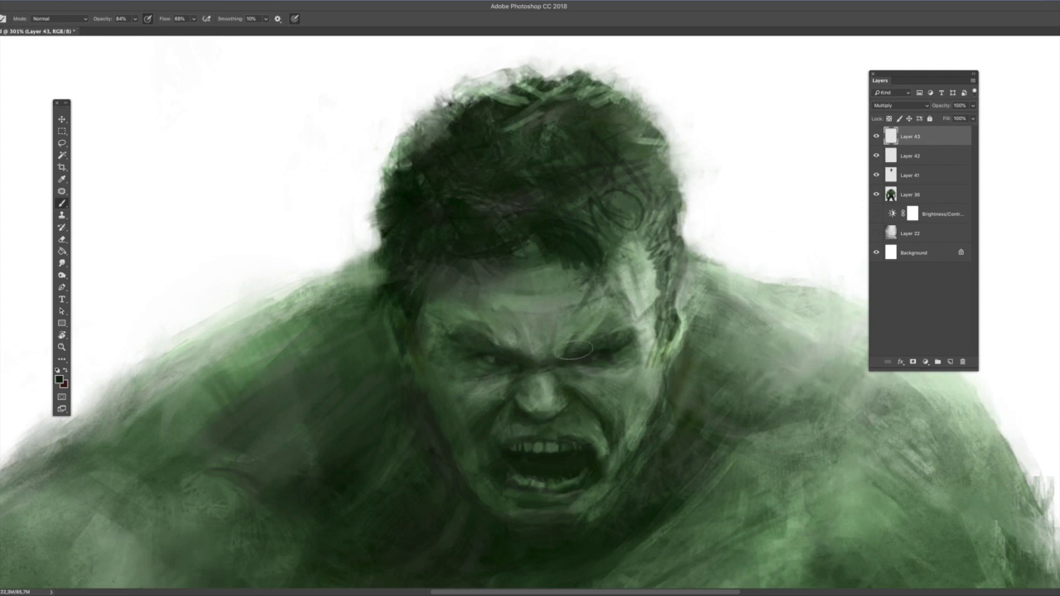
{"action": "key", "text": "z"}
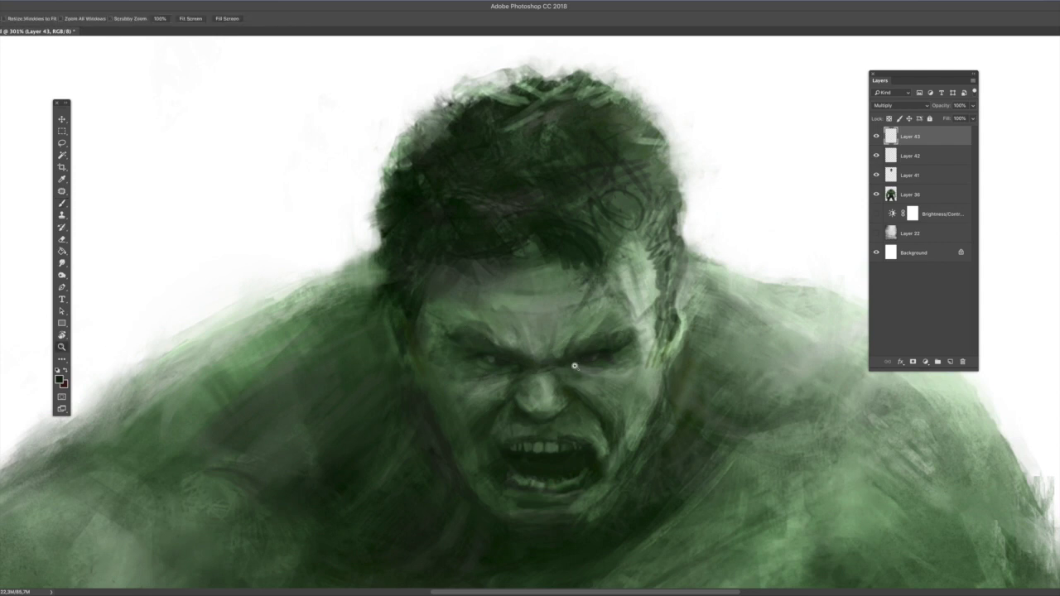
{"action": "left_click", "coordinate": [575, 361]}
{"action": "left_click", "coordinate": [576, 382], "text": "alt"}
{"action": "scroll", "coordinate": [594, 314], "scroll_direction": "down", "scroll_amount": 3}
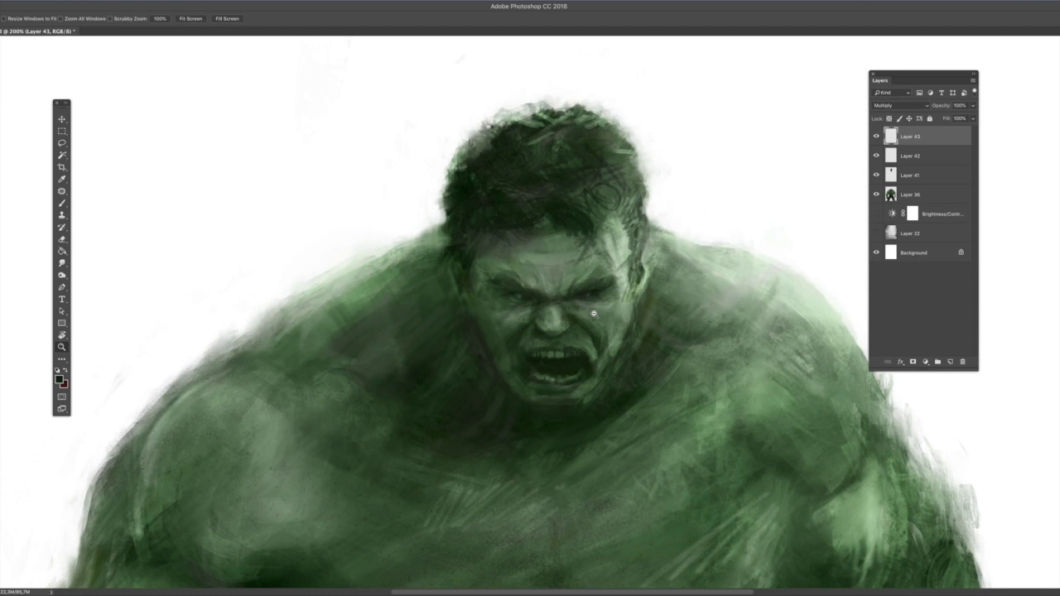
{"action": "key", "text": "b"}
{"action": "left_click", "coordinate": [907, 194]}
{"action": "key", "text": "e"}
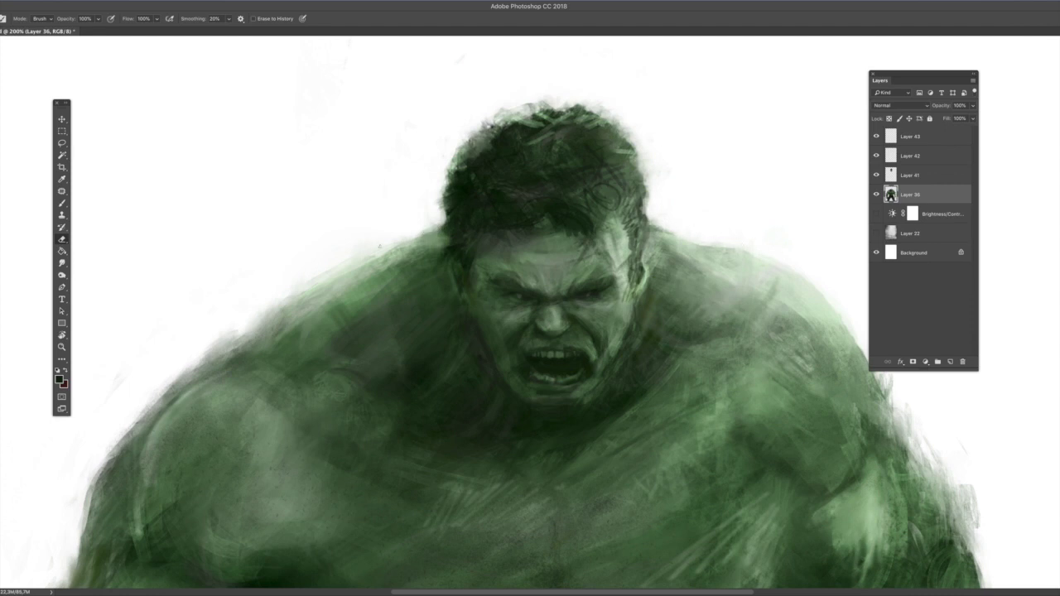
{"action": "scroll", "coordinate": [514, 332], "scroll_direction": "down", "scroll_amount": 3}
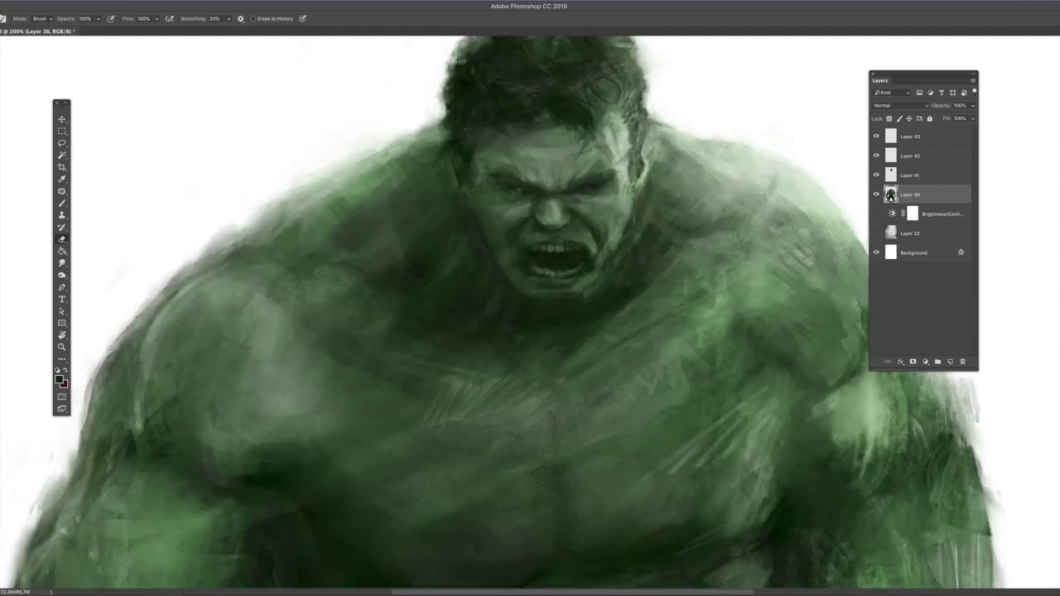
{"action": "scroll", "coordinate": [520, 245], "scroll_direction": "up", "scroll_amount": 3}
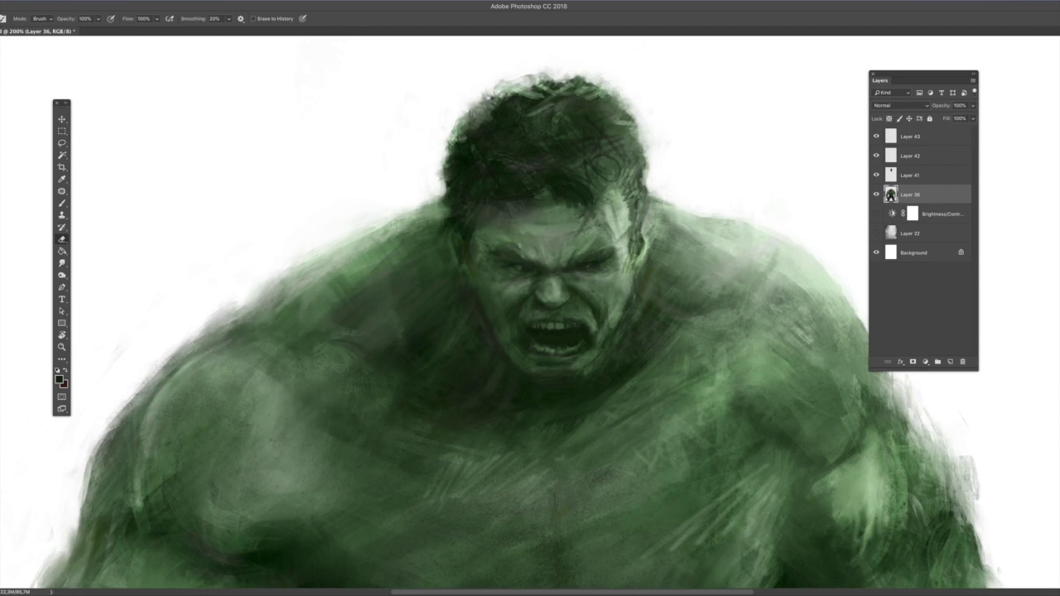
- Tone down the bright ear highlights and shade both sides of the head on Layer 41 with sampled greens
{"action": "key", "text": "b"}
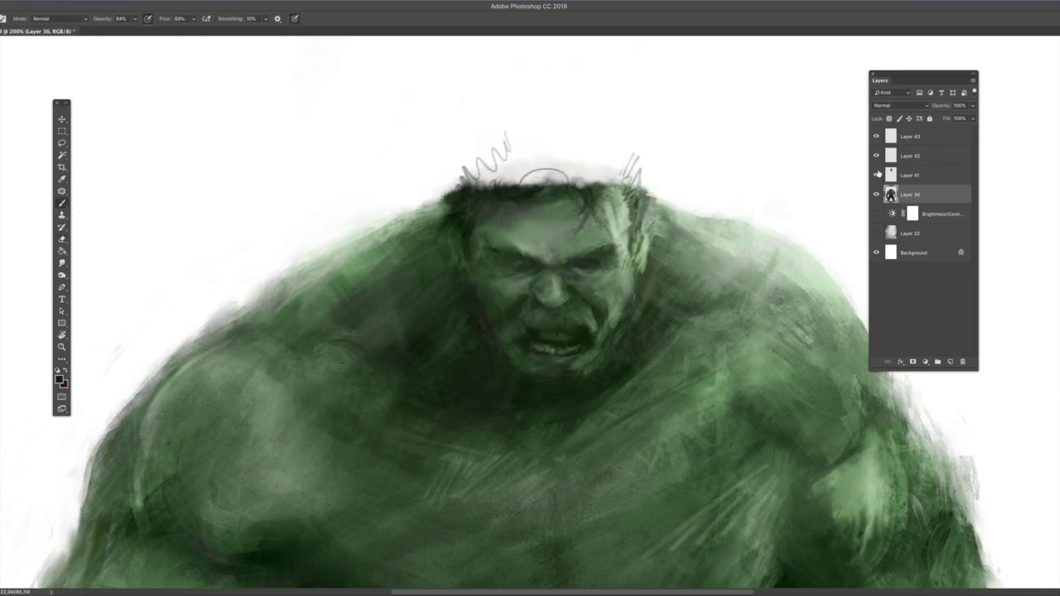
{"action": "left_click", "coordinate": [903, 175]}
{"action": "left_click", "coordinate": [461, 258], "text": "alt"}
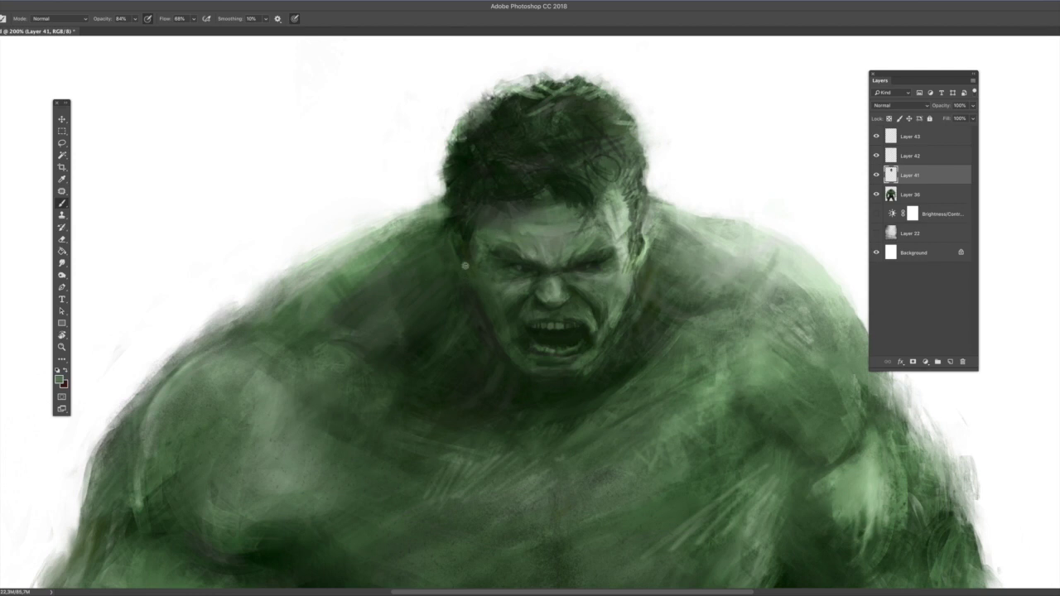
{"action": "left_click", "coordinate": [449, 250], "text": "alt"}
{"action": "left_click", "coordinate": [648, 255], "text": "alt"}
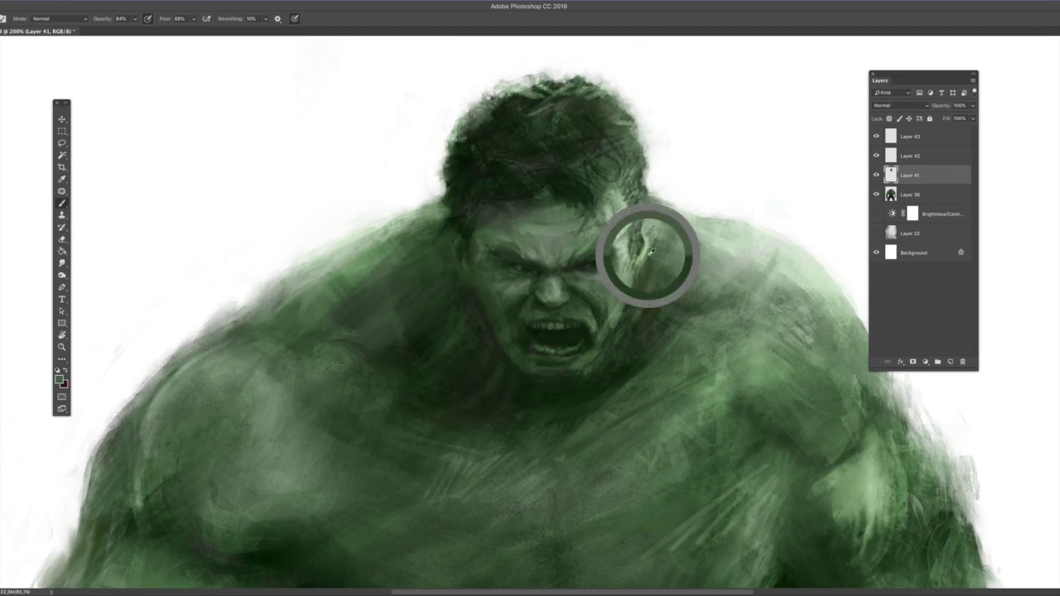
{"action": "left_click_drag", "start_coordinate": [643, 262], "coordinate": [647, 240]}
{"action": "key", "text": "z"}
{"action": "left_click", "coordinate": [64, 207]}
{"action": "left_click", "coordinate": [563, 332], "text": "alt"}
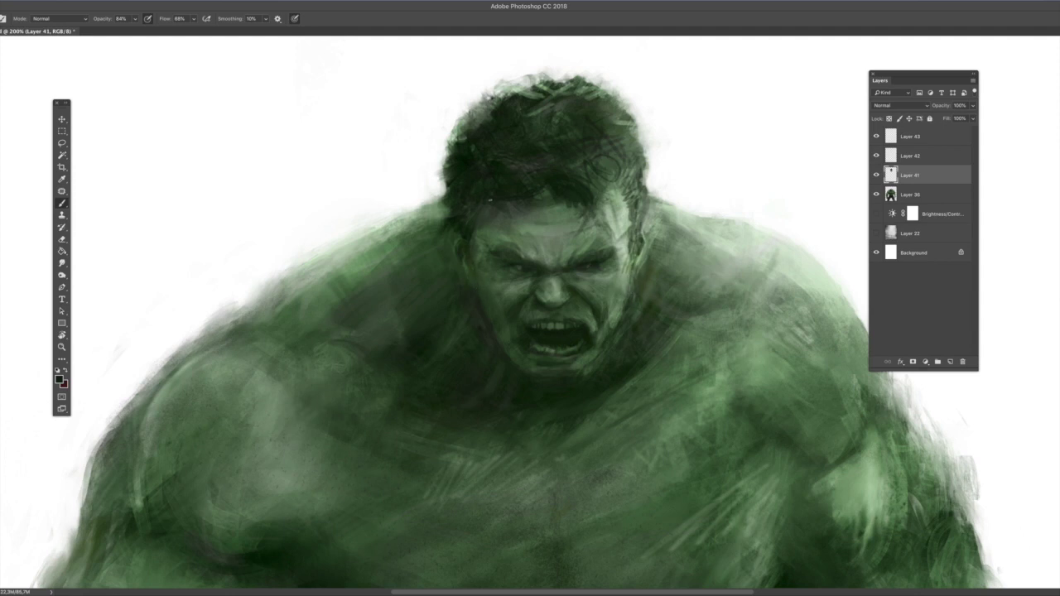
- Erase the fuzzy outer edges of the hair on Layer 41 to give the head a tighter silhouette
{"action": "key", "text": "e"}
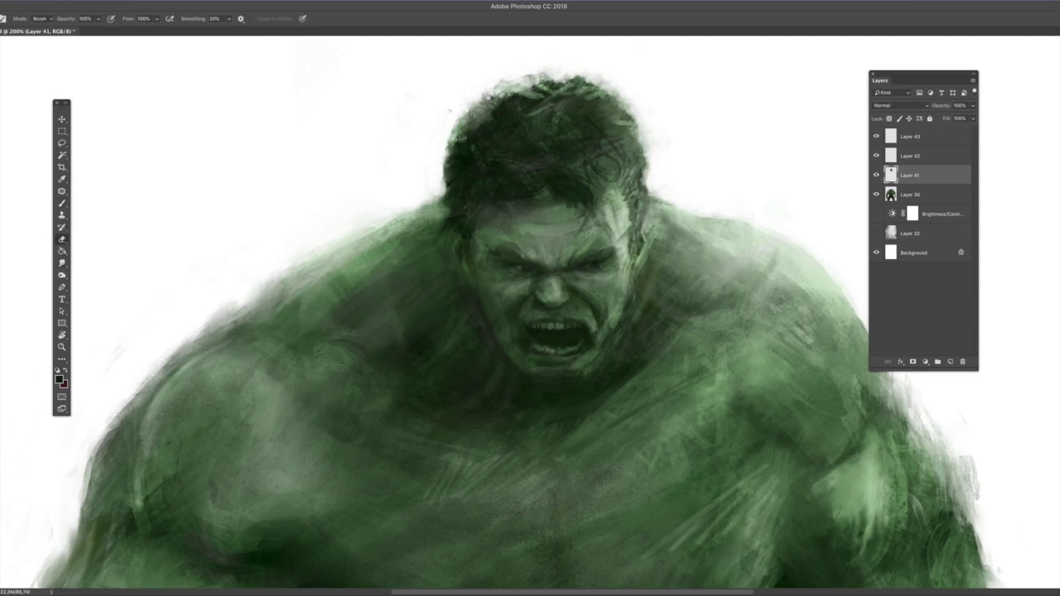
{"action": "left_click_drag", "start_coordinate": [472, 107], "coordinate": [535, 70]}
{"action": "mouse_move", "coordinate": [445, 142]}
{"action": "left_mouse_down"}
{"action": "mouse_move", "coordinate": [446, 183]}
{"action": "mouse_move", "coordinate": [444, 175]}
{"action": "left_mouse_up"}
{"action": "mouse_move", "coordinate": [643, 131]}
{"action": "left_mouse_down"}
{"action": "mouse_move", "coordinate": [649, 168]}
{"action": "mouse_move", "coordinate": [623, 102]}
{"action": "left_mouse_up"}
{"action": "mouse_move", "coordinate": [450, 135]}
{"action": "left_mouse_down"}
{"action": "mouse_move", "coordinate": [505, 81]}
{"action": "mouse_move", "coordinate": [570, 70]}
{"action": "mouse_move", "coordinate": [627, 92]}
{"action": "mouse_move", "coordinate": [644, 124]}
{"action": "mouse_move", "coordinate": [624, 85]}
{"action": "mouse_move", "coordinate": [651, 149]}
{"action": "mouse_move", "coordinate": [605, 85]}
{"action": "mouse_move", "coordinate": [569, 68]}
{"action": "mouse_move", "coordinate": [606, 86]}
{"action": "mouse_move", "coordinate": [637, 143]}
{"action": "left_mouse_up"}
{"action": "mouse_move", "coordinate": [444, 176]}
{"action": "left_mouse_down"}
{"action": "mouse_move", "coordinate": [448, 191]}
{"action": "mouse_move", "coordinate": [447, 139]}
{"action": "mouse_move", "coordinate": [490, 98]}
{"action": "left_mouse_up"}
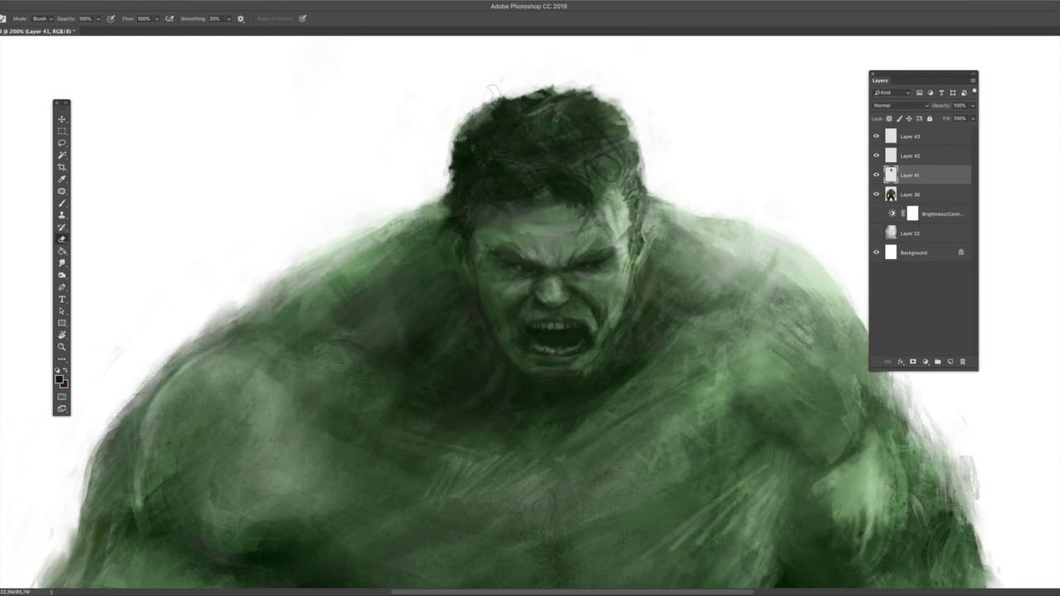
- Add a new layer above Layer 43 and set its blend mode to Color
{"action": "scroll", "coordinate": [689, 121], "scroll_direction": "up", "scroll_amount": 3}
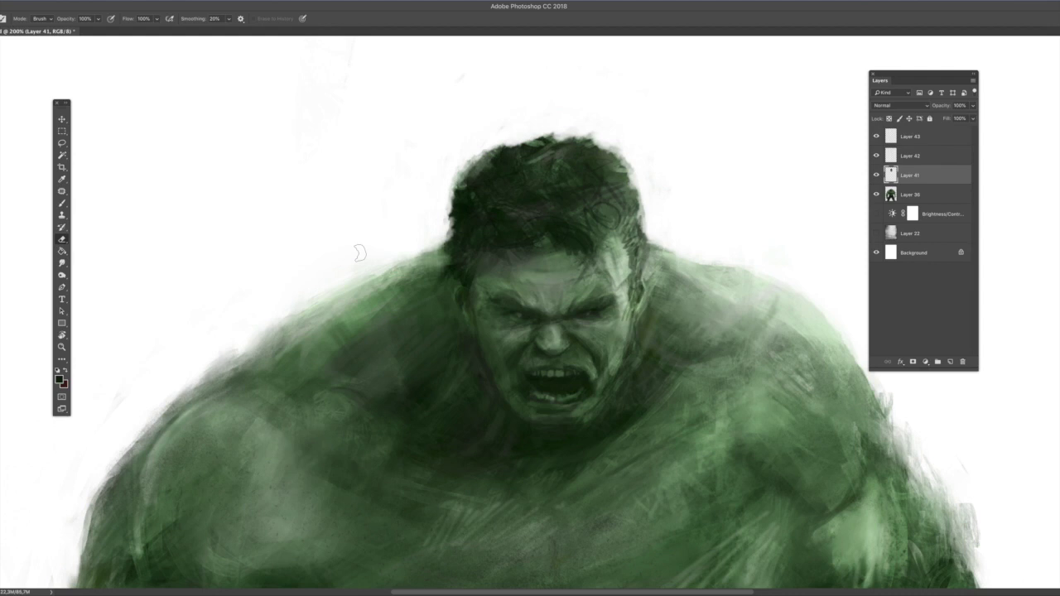
{"action": "left_click", "coordinate": [912, 139]}
{"action": "left_click", "coordinate": [950, 363]}
{"action": "left_click", "coordinate": [903, 106]}
{"action": "left_click", "coordinate": [892, 309]}
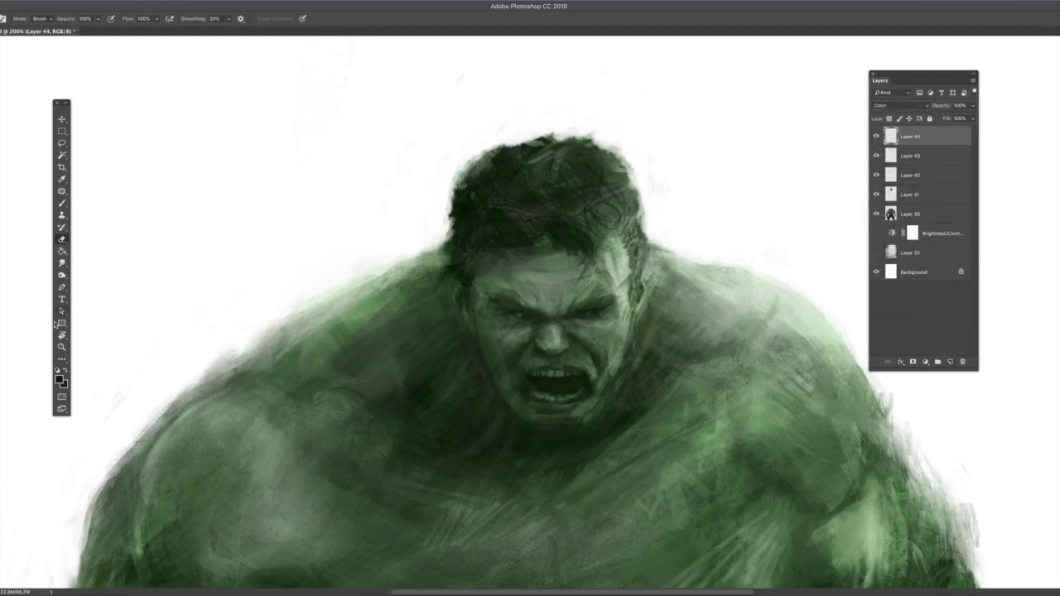
- Set the foreground colour to an olive yellow and ready the Brush tool for tinting on the Color layer
{"action": "left_click", "coordinate": [59, 379]}
{"action": "left_click", "coordinate": [850, 478]}
{"action": "left_click_drag", "start_coordinate": [801, 393], "coordinate": [800, 424]}
{"action": "left_click", "coordinate": [932, 371]}
{"action": "key", "text": "b"}
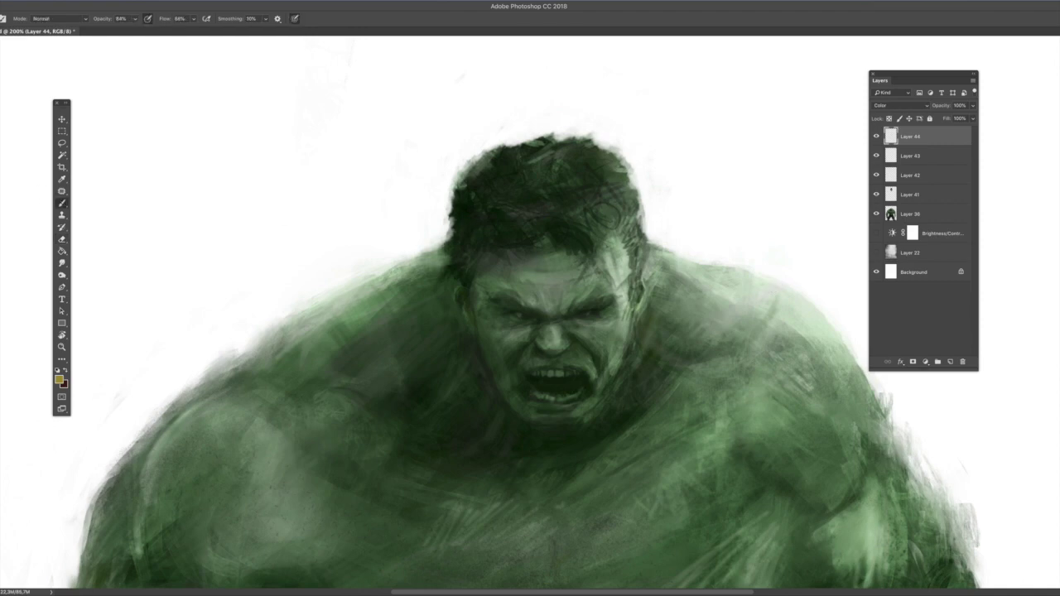